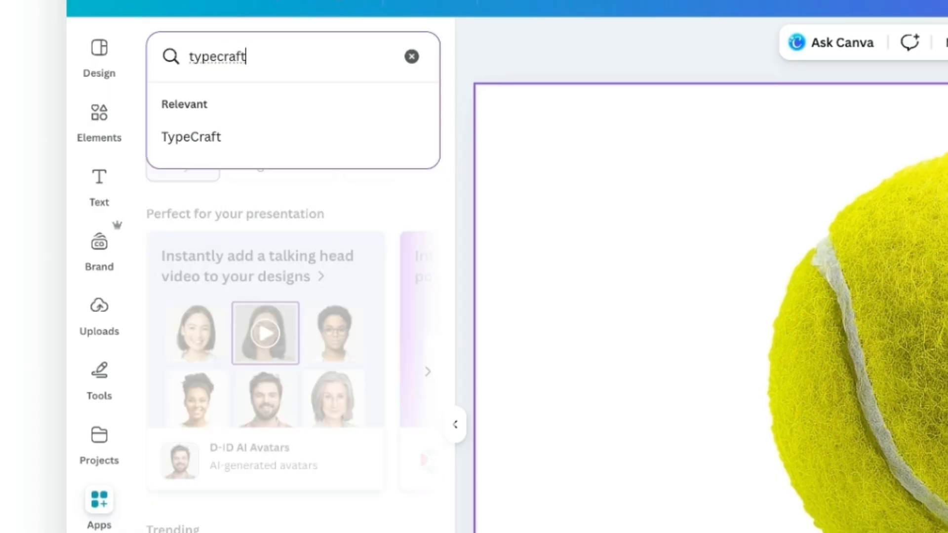
Step: Open the TypeCraft app and replace its sample text with "circle"
{"action": "left_click", "coordinate": [243, 142]}
{"action": "left_click", "coordinate": [173, 136]}
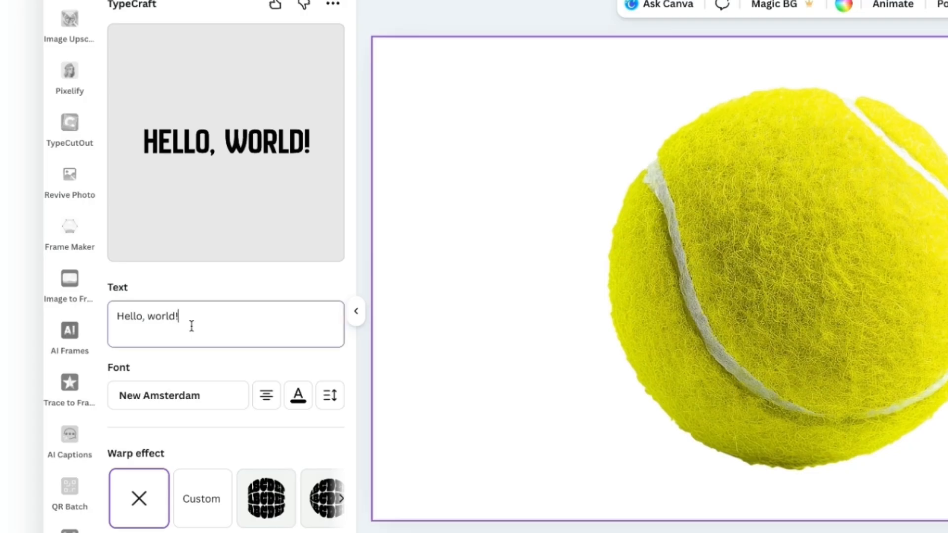
{"action": "left_click_drag", "start_coordinate": [134, 306], "coordinate": [90, 302]}
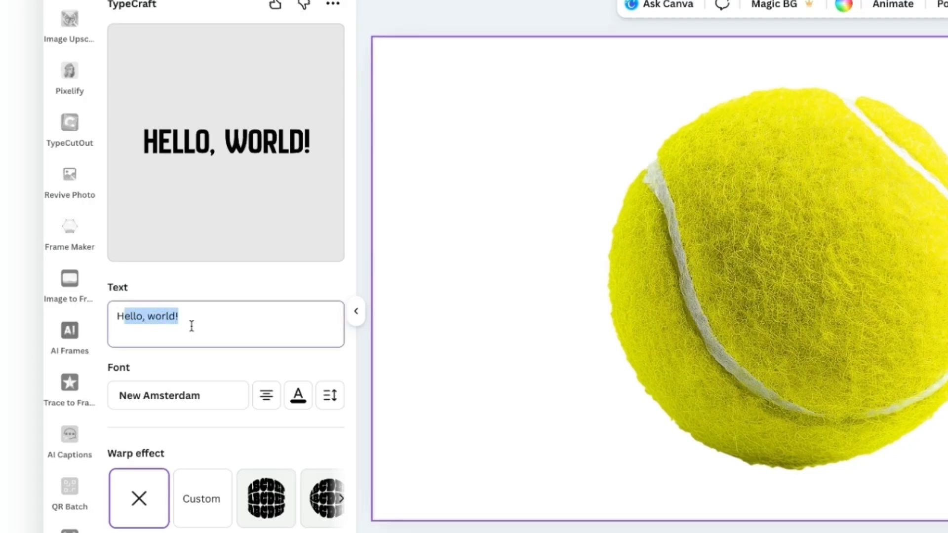
{"action": "key", "text": "ctrl+a"}
{"action": "type", "text": "circle"}
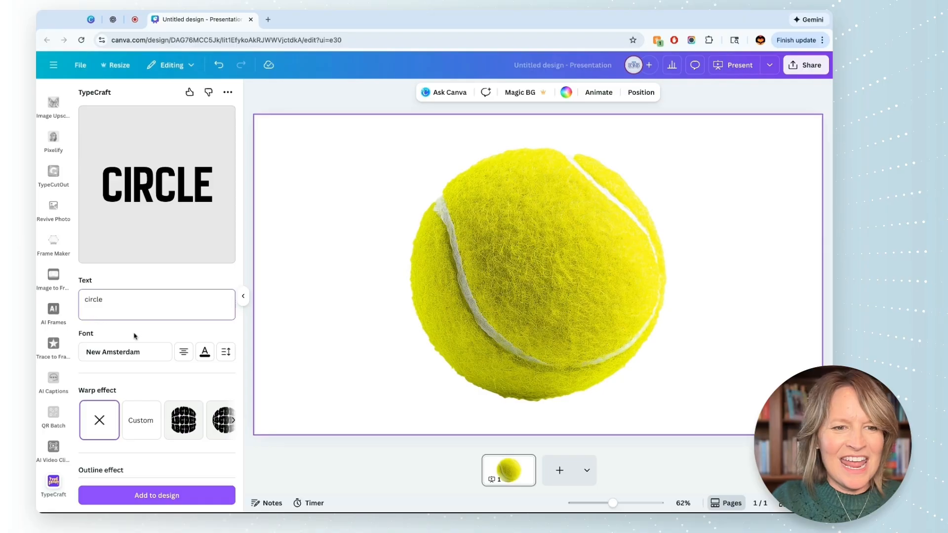
Step: Set the TypeCraft text colour to white
{"action": "left_click", "coordinate": [204, 369]}
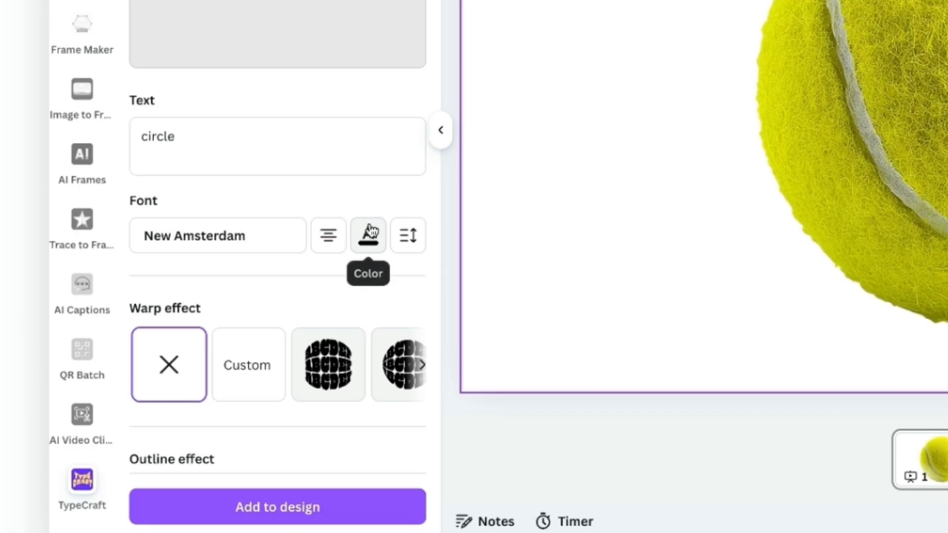
{"action": "left_click", "coordinate": [369, 235]}
{"action": "left_click", "coordinate": [609, 146]}
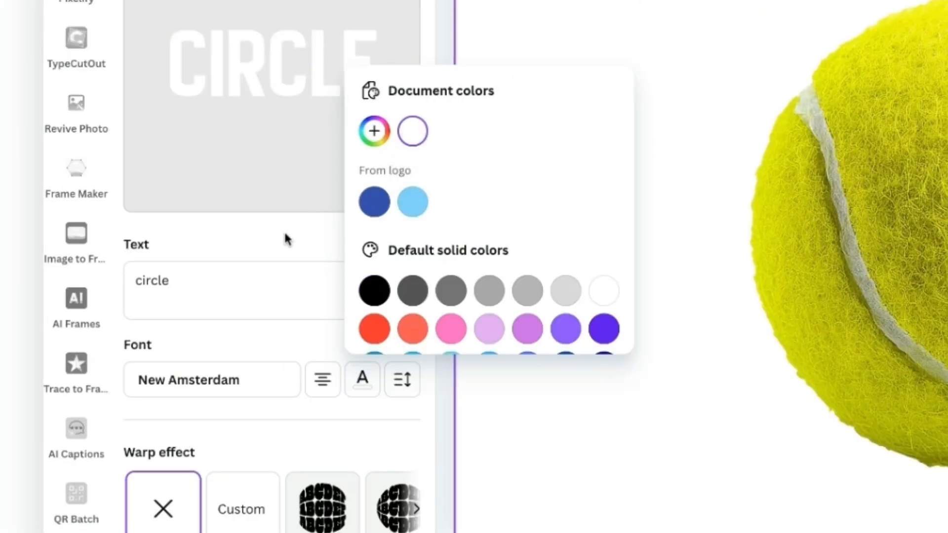
{"action": "left_click", "coordinate": [284, 234]}
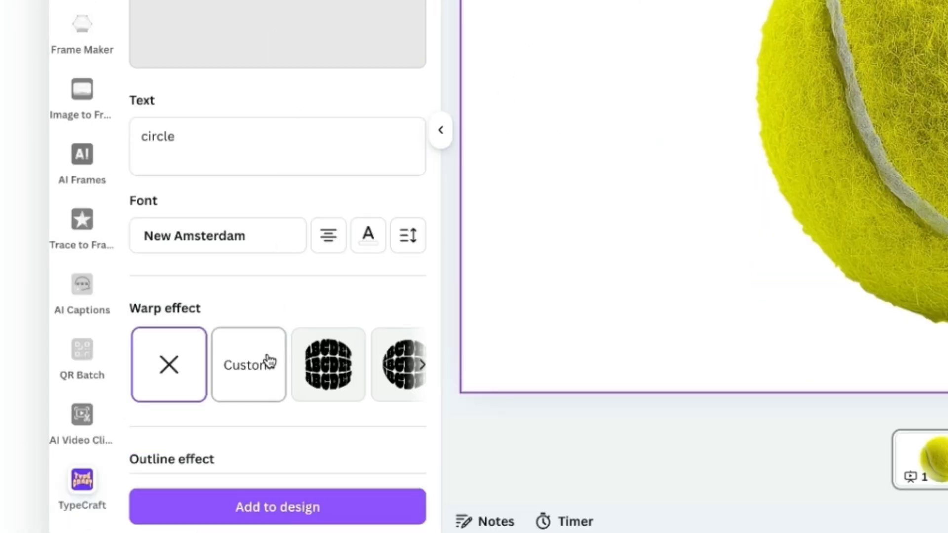
Step: Apply the round ball-shaped warp effect to the text and add the result to the design
{"action": "scroll", "coordinate": [317, 370], "scroll_direction": "right", "scroll_amount": 8}
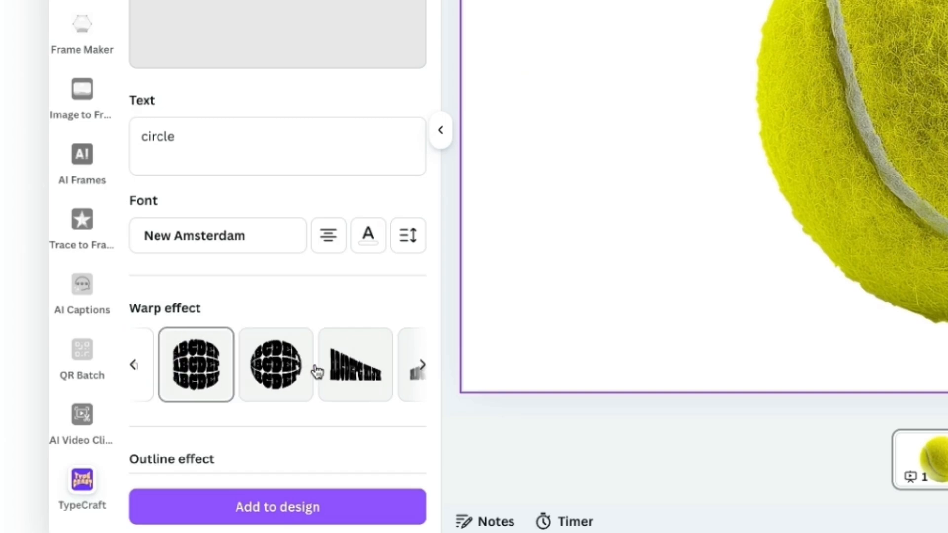
{"action": "scroll", "coordinate": [318, 371], "scroll_direction": "left", "scroll_amount": 10}
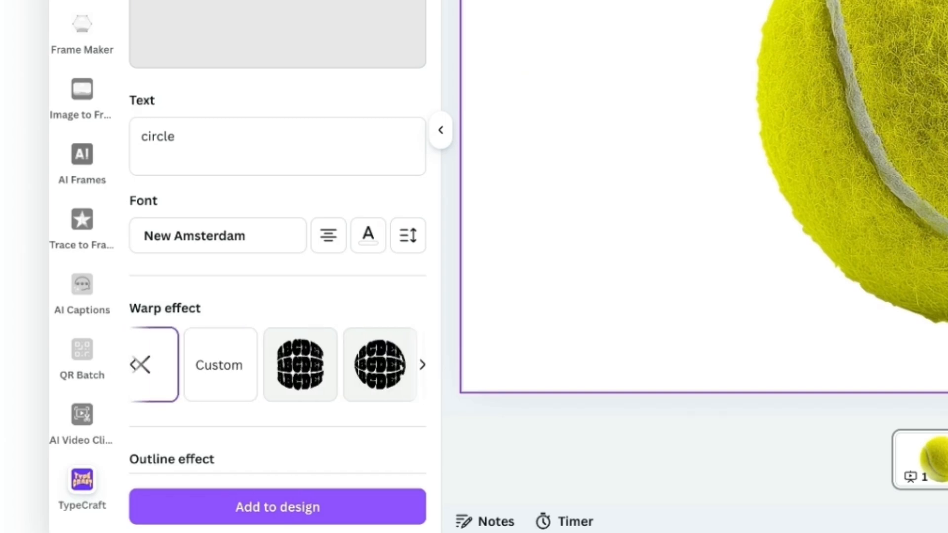
{"action": "scroll", "coordinate": [317, 371], "scroll_direction": "right", "scroll_amount": 2}
{"action": "left_click", "coordinate": [309, 365]}
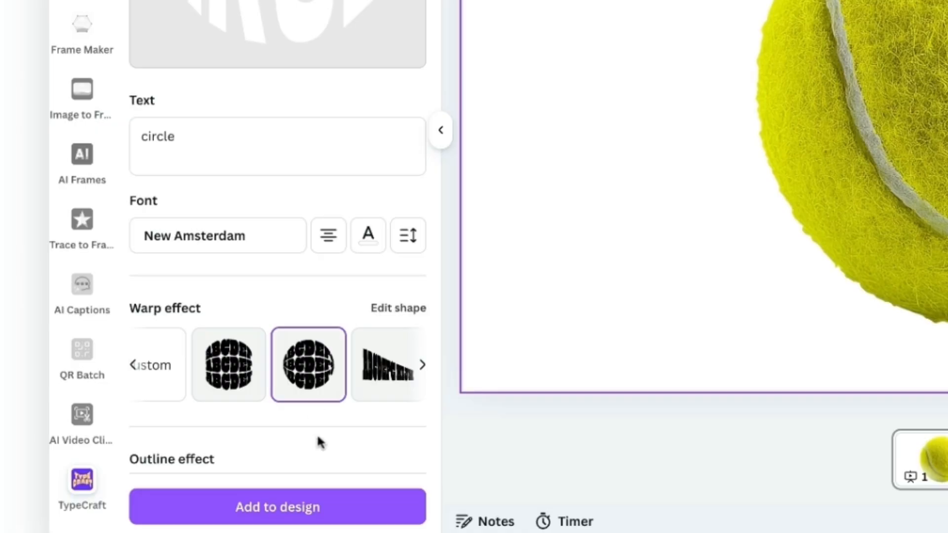
{"action": "left_click", "coordinate": [382, 507]}
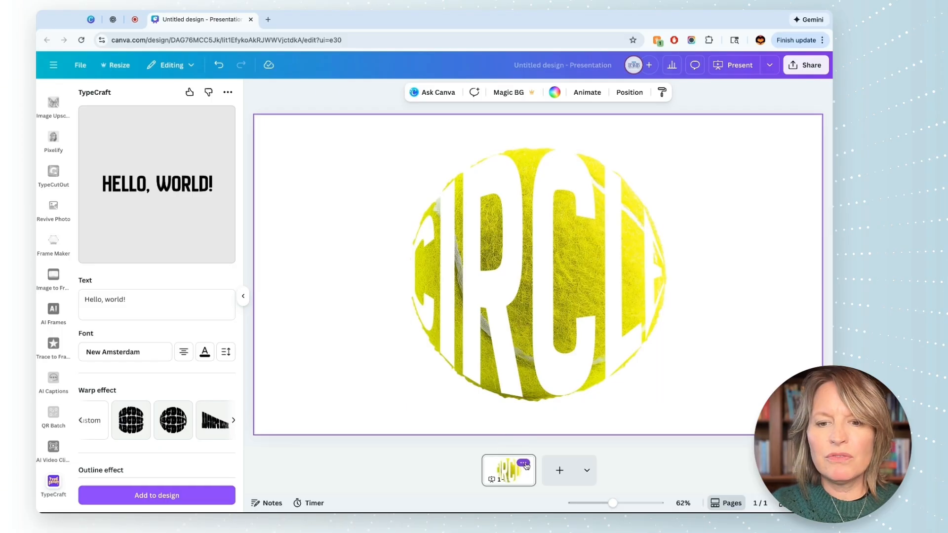
Step: Duplicate the page and delete the tennis ball from the copy, keeping only the white warped text
{"action": "left_click", "coordinate": [526, 465]}
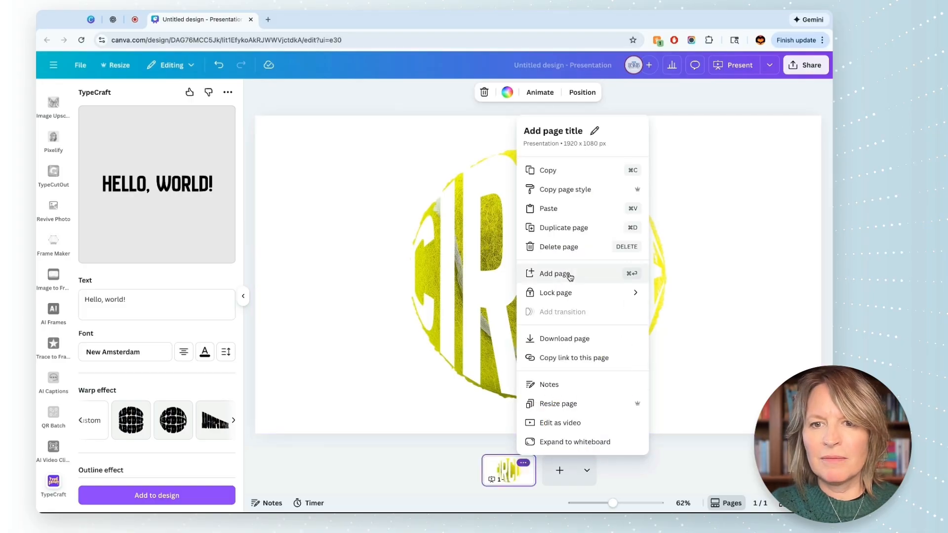
{"action": "left_click", "coordinate": [571, 228]}
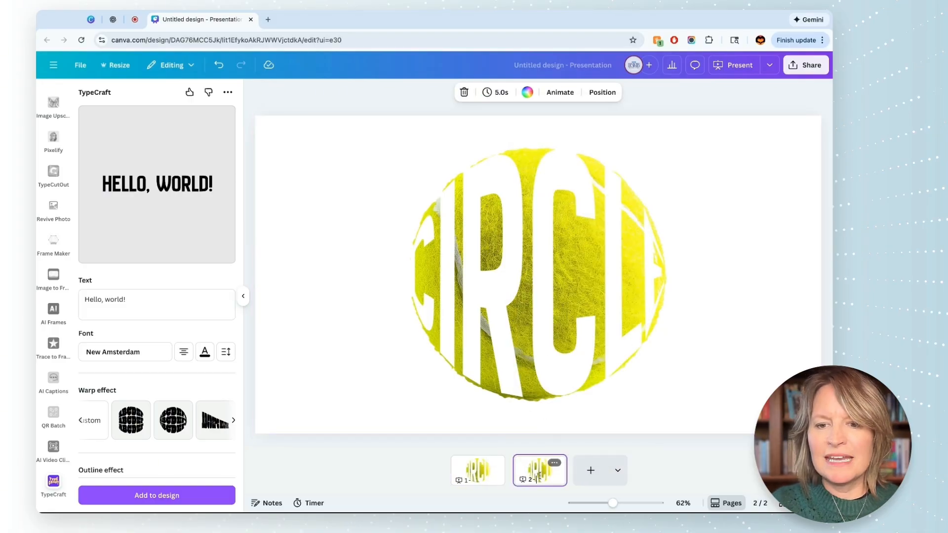
{"action": "left_click", "coordinate": [627, 290]}
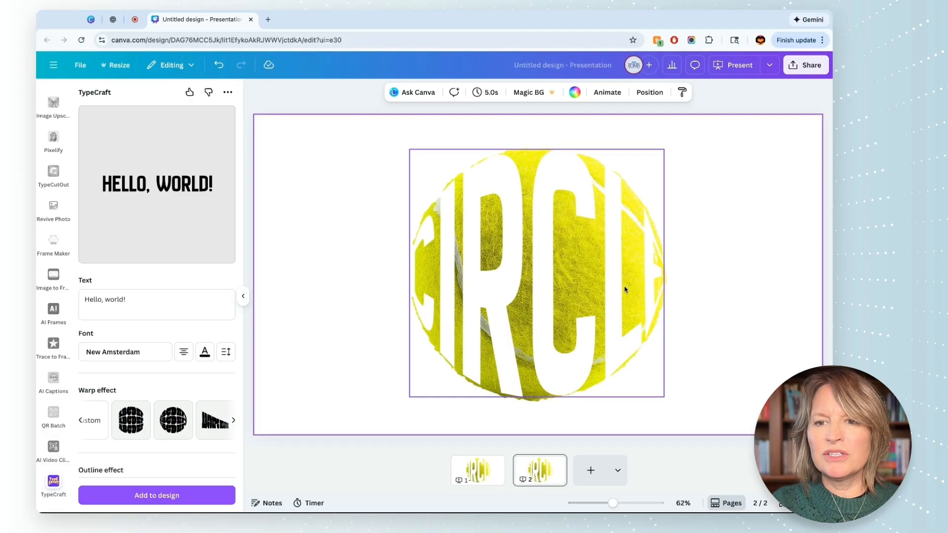
{"action": "left_click_drag", "start_coordinate": [624, 290], "coordinate": [621, 287]}
{"action": "left_click", "coordinate": [661, 289]}
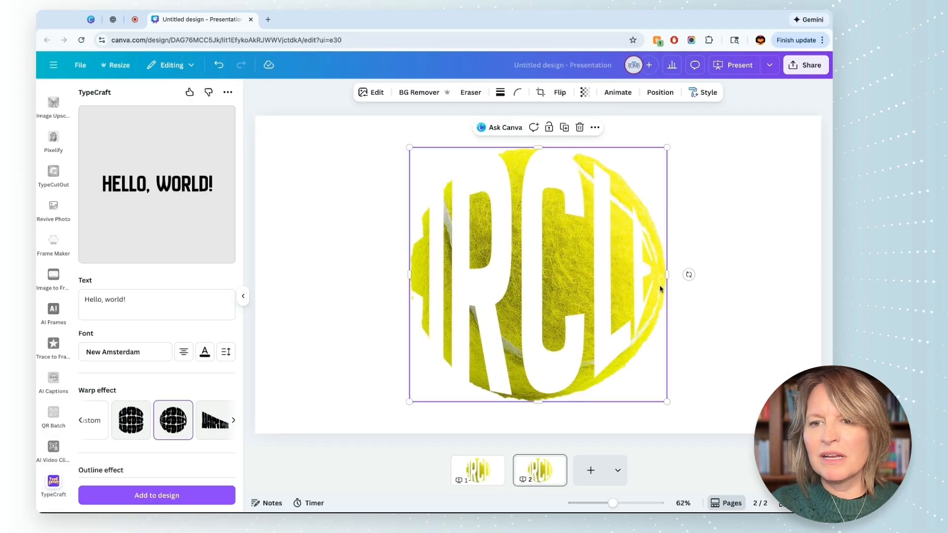
{"action": "key", "text": "Delete"}
{"action": "left_click_drag", "start_coordinate": [582, 283], "coordinate": [592, 285]}
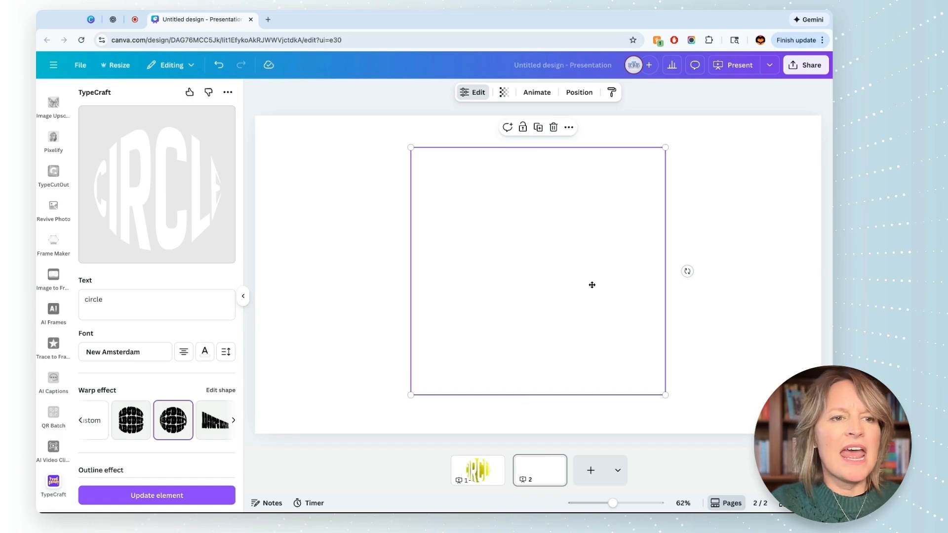
Step: Search the elements for "square" and add the rounded square shape to page 2
{"action": "scroll", "coordinate": [48, 141], "scroll_direction": "up", "scroll_amount": 5}
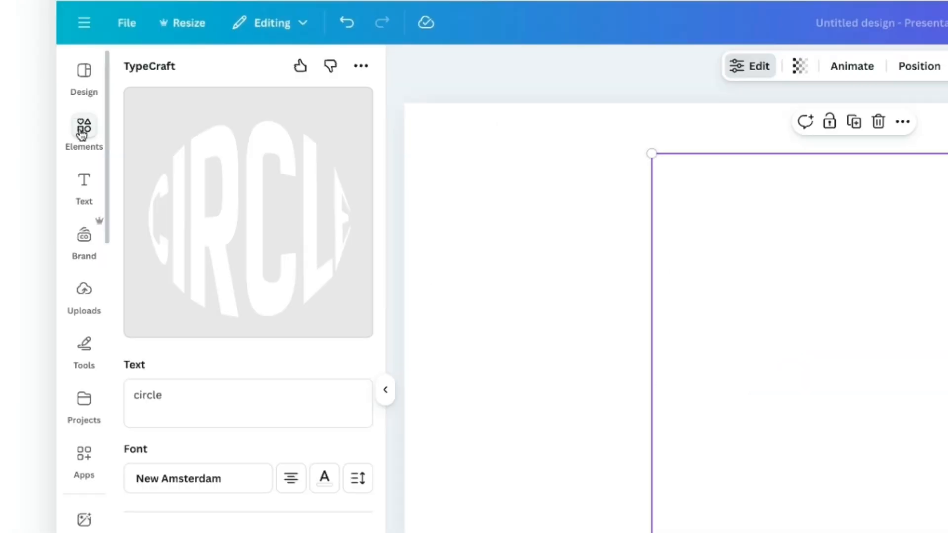
{"action": "left_click", "coordinate": [49, 138]}
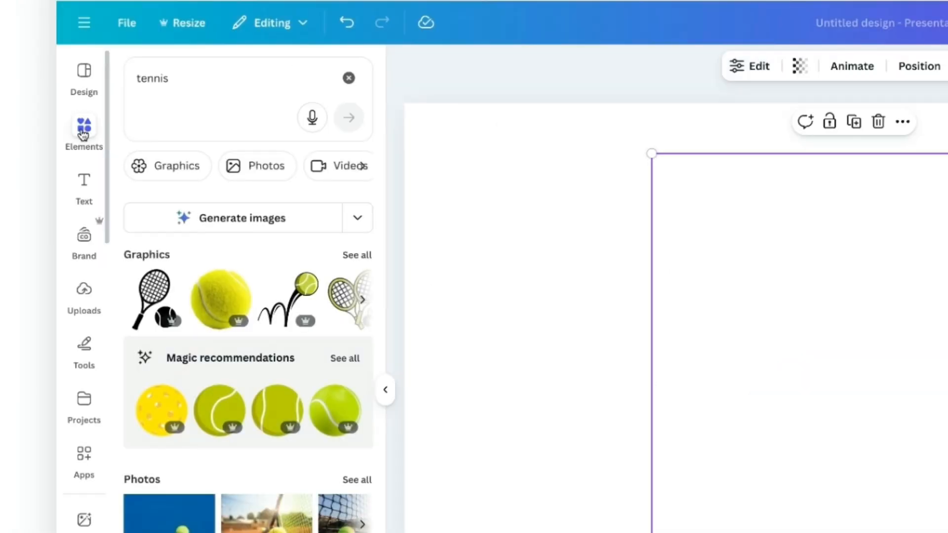
{"action": "triple_click", "coordinate": [176, 101]}
{"action": "type", "text": "square"}
{"action": "key", "text": "Return"}
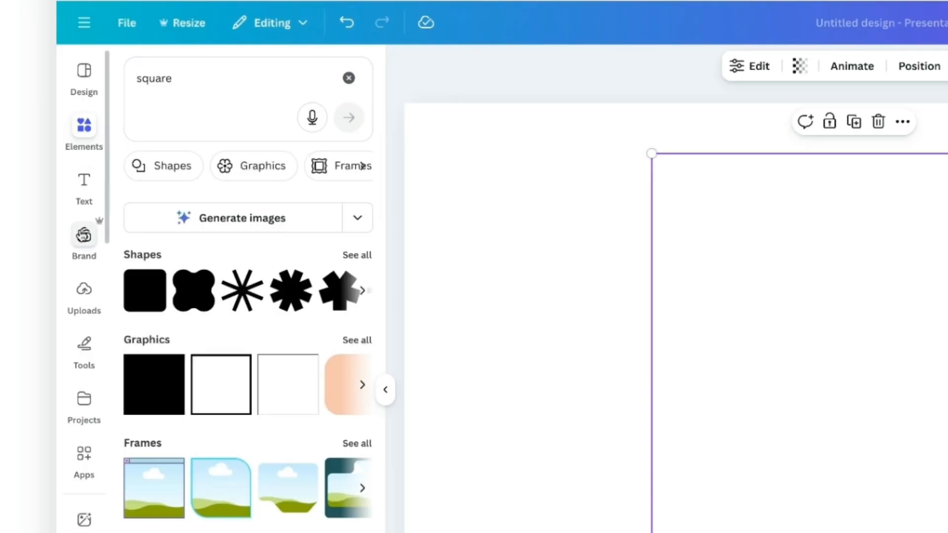
{"action": "left_click", "coordinate": [146, 304]}
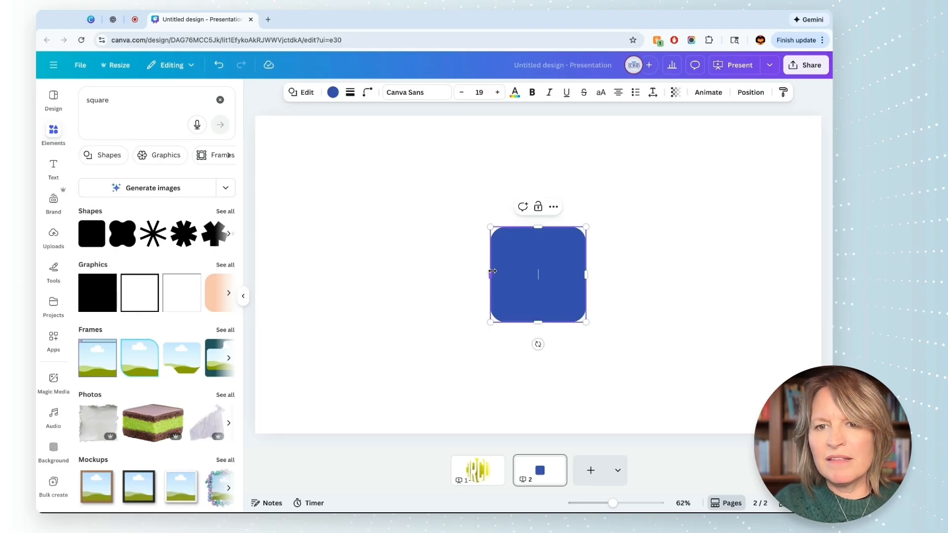
Step: Enlarge the blue rounded square into a wide rectangle that covers the area of the warped text
{"action": "left_click_drag", "start_coordinate": [491, 227], "coordinate": [365, 154]}
{"action": "left_click_drag", "start_coordinate": [582, 322], "coordinate": [687, 385]}
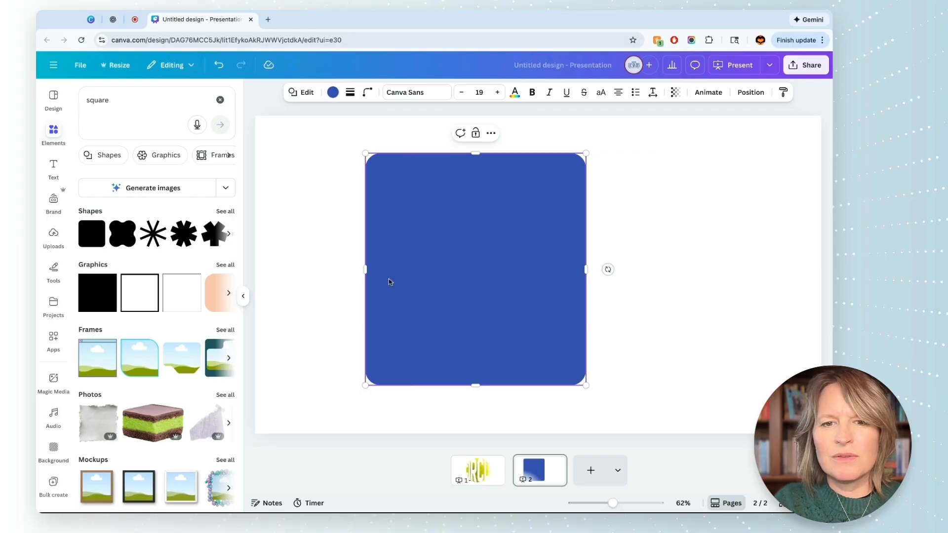
{"action": "left_click_drag", "start_coordinate": [586, 153], "coordinate": [718, 133]}
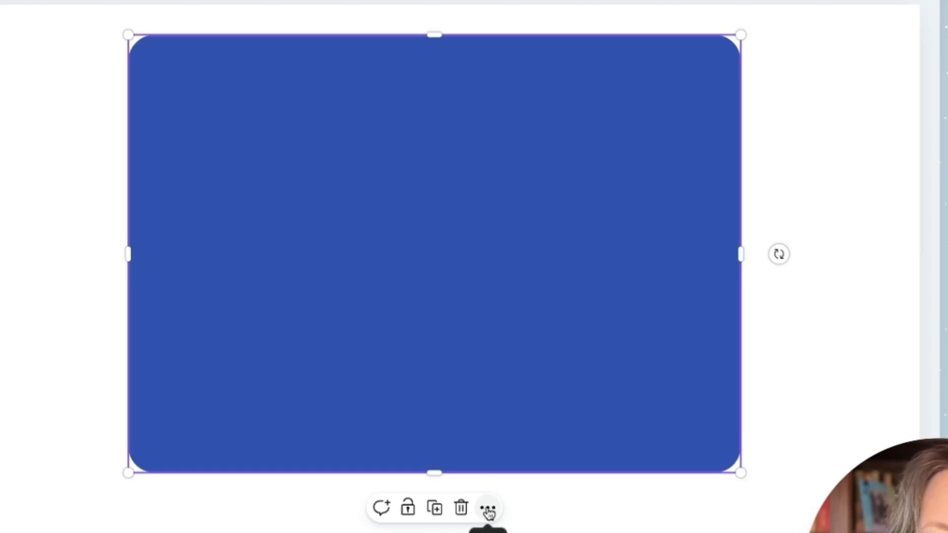
Step: Move the blue rectangle behind the white CIRCLE text in the layer order
{"action": "left_click", "coordinate": [488, 509]}
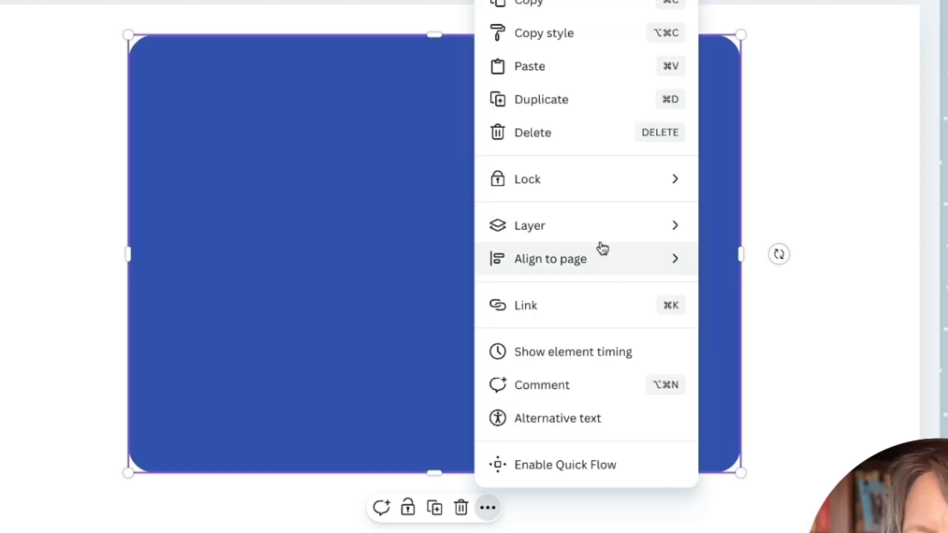
{"action": "mouse_move", "coordinate": [603, 230]}
{"action": "left_click", "coordinate": [747, 324]}
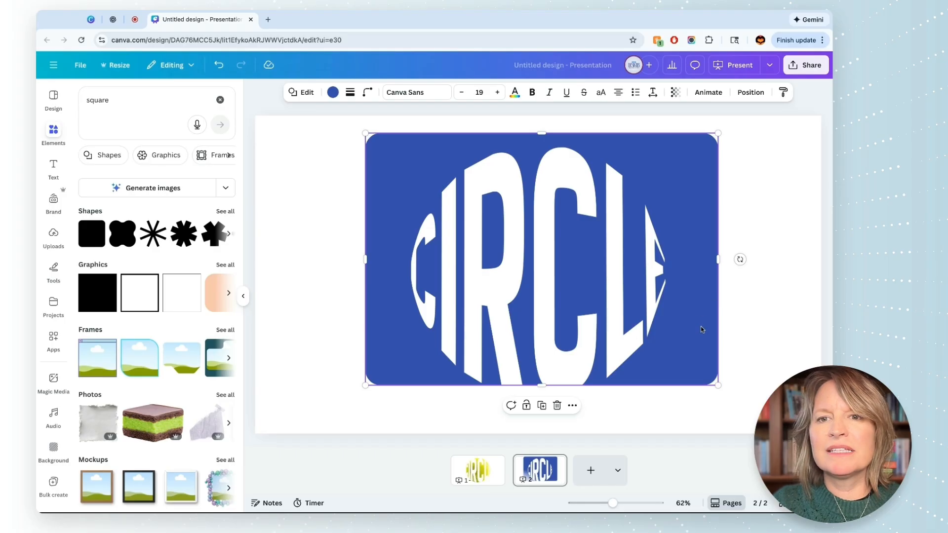
Step: Extend the blue rectangle's lower edge slightly below the CIRCLE text and deselect it
{"action": "key", "text": "shift+Down"}
{"action": "key", "text": "shift+Down"}
{"action": "key", "text": "shift+Down"}
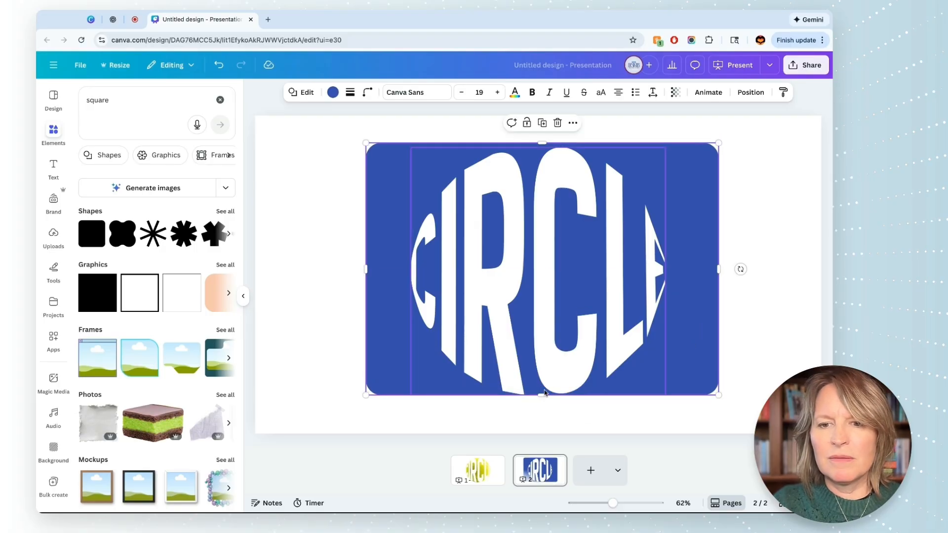
{"action": "left_click_drag", "start_coordinate": [542, 395], "coordinate": [543, 409]}
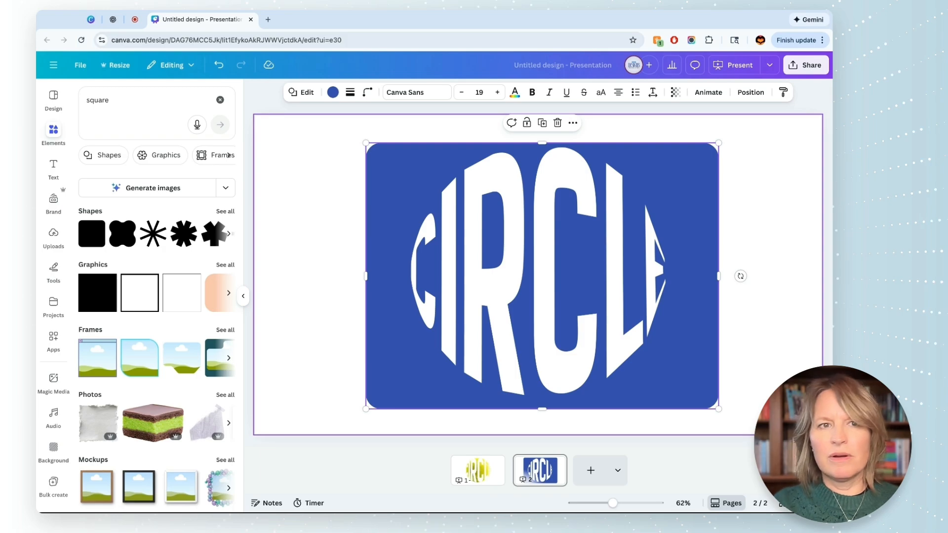
{"action": "key", "text": "Escape"}
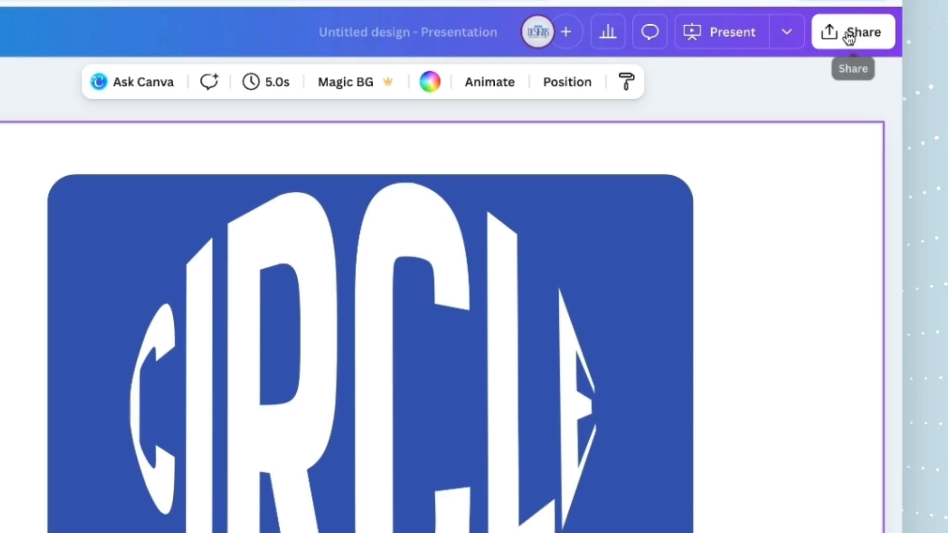
Step: Download only page 2 as a PNG with a transparent background at size 1
{"action": "left_click", "coordinate": [803, 67]}
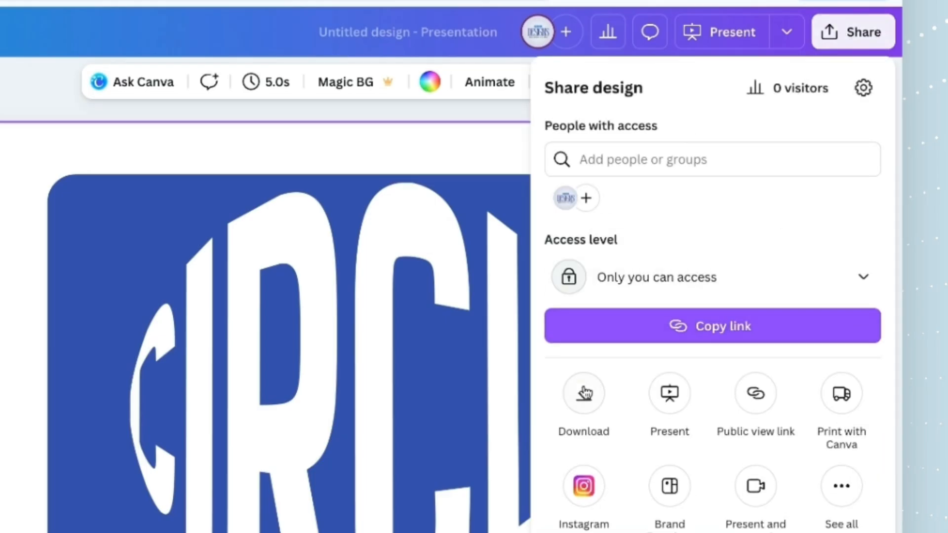
{"action": "left_click", "coordinate": [584, 393]}
{"action": "left_click", "coordinate": [692, 474]}
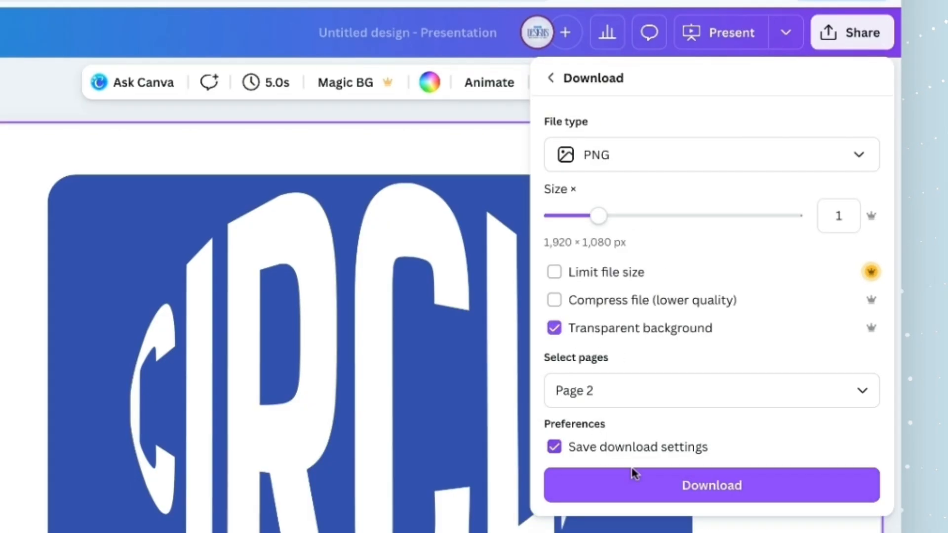
{"action": "left_click", "coordinate": [642, 489]}
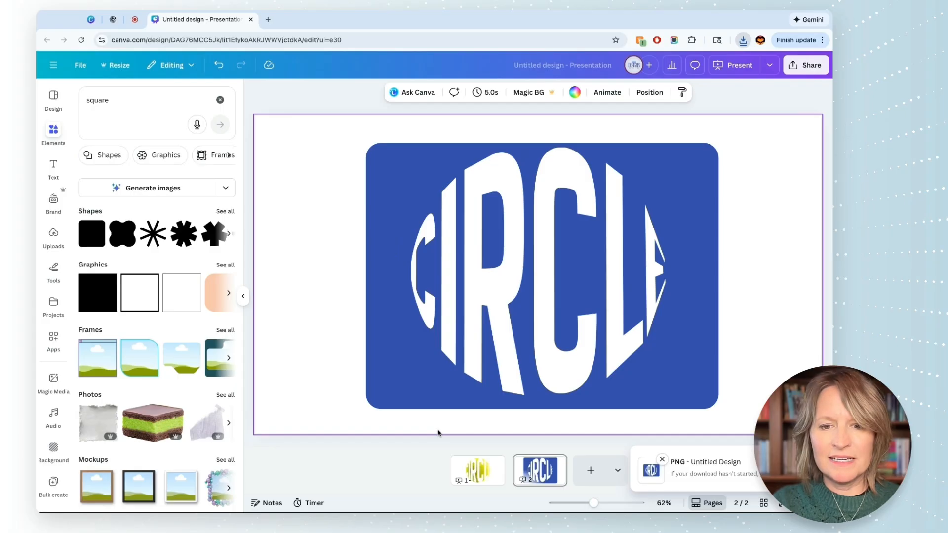
Step: Delete the white CIRCLE text from page 1, keeping the tennis ball
{"action": "left_click", "coordinate": [478, 472]}
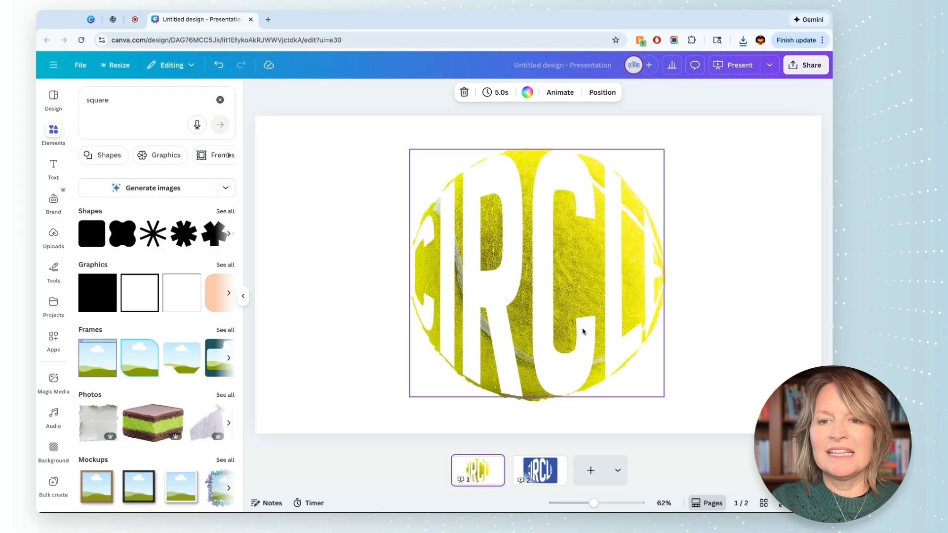
{"action": "left_click", "coordinate": [583, 332]}
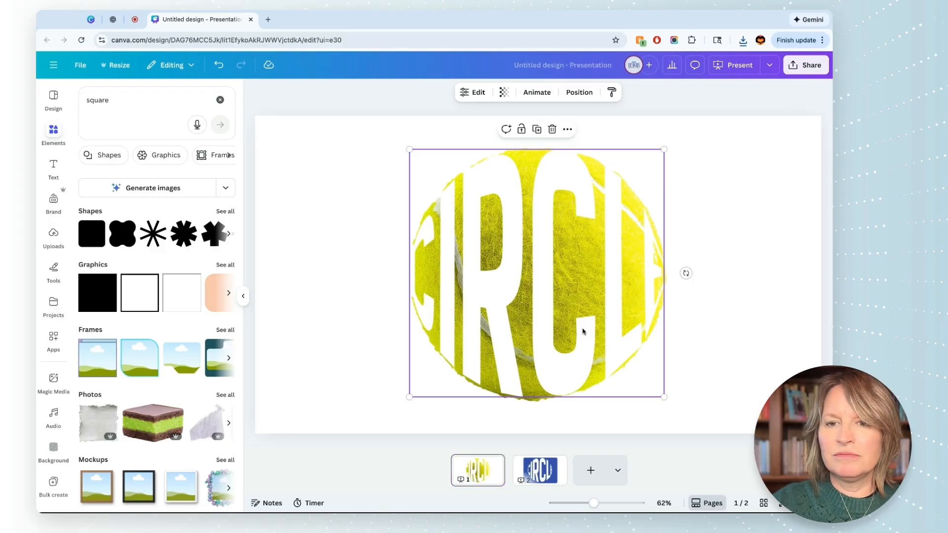
{"action": "key", "text": "Delete"}
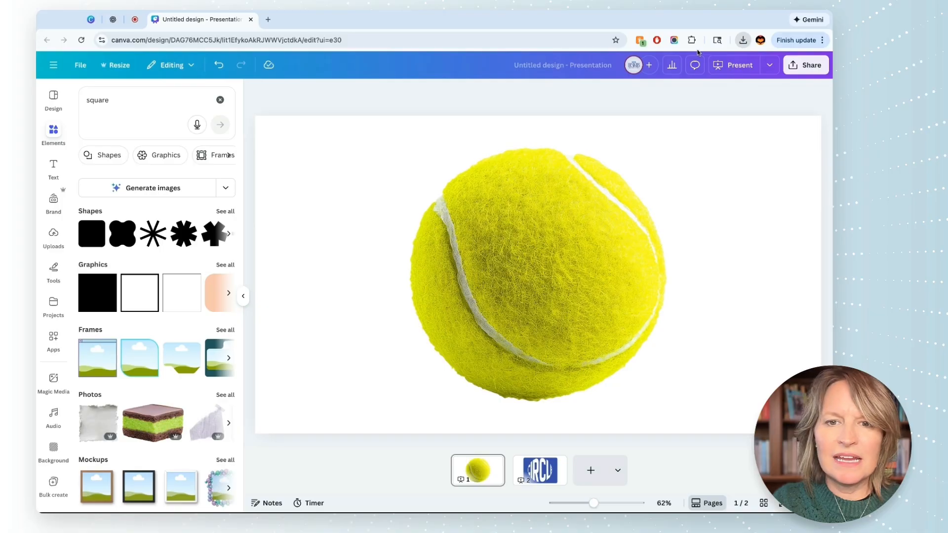
Step: Place the downloaded CIRCLE image over the tennis ball on page 1 and remove its white lettering with BG Remover
{"action": "key", "text": "ctrl+v"}
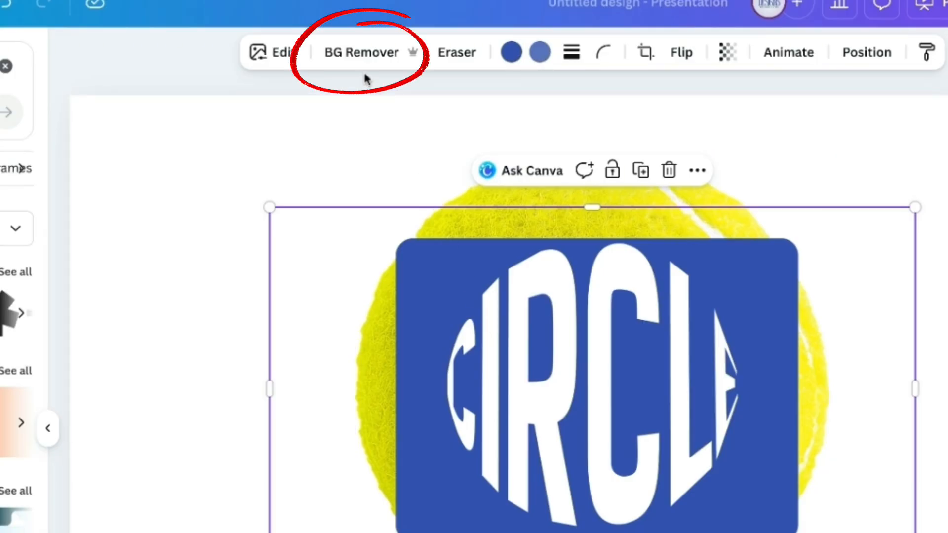
{"action": "left_click", "coordinate": [413, 94]}
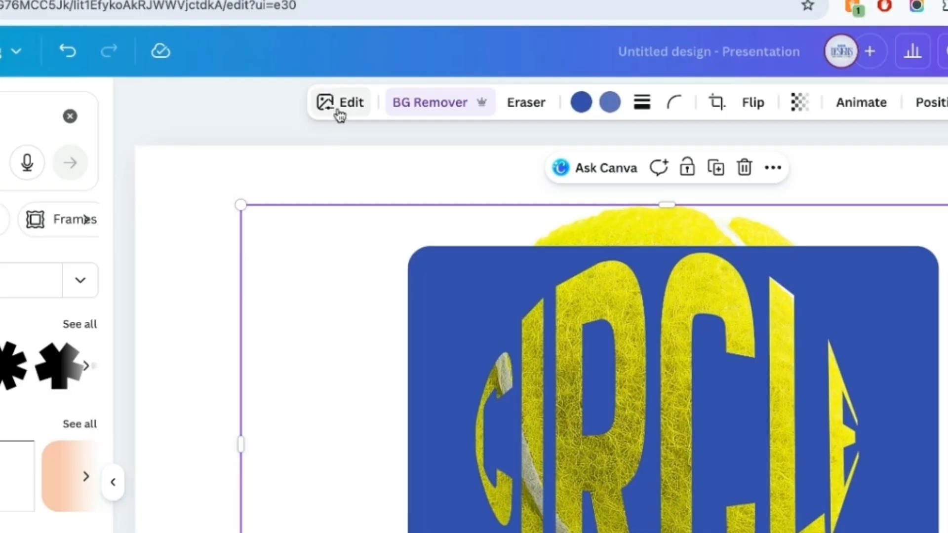
Step: Apply the Cherry Duotone effect to the blue CIRCLE cutout image
{"action": "left_click", "coordinate": [338, 114]}
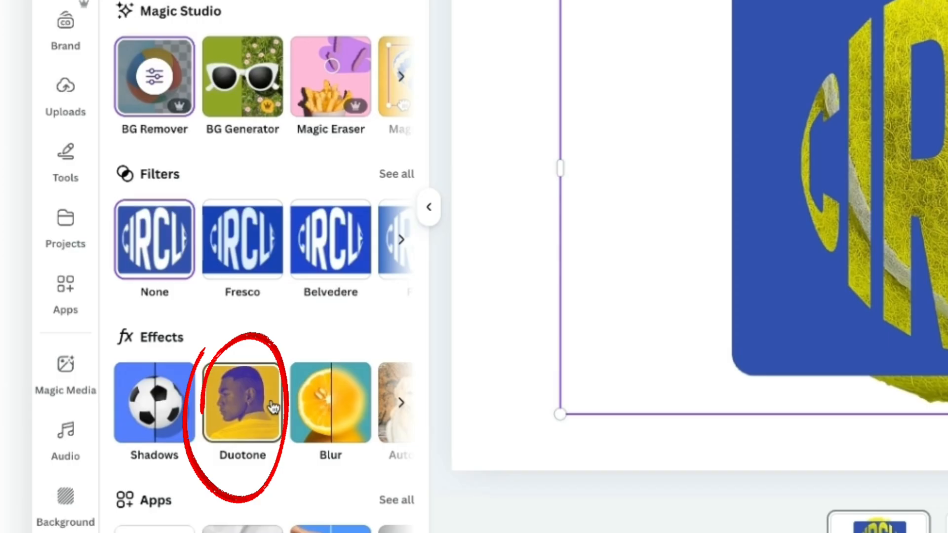
{"action": "left_click", "coordinate": [262, 408]}
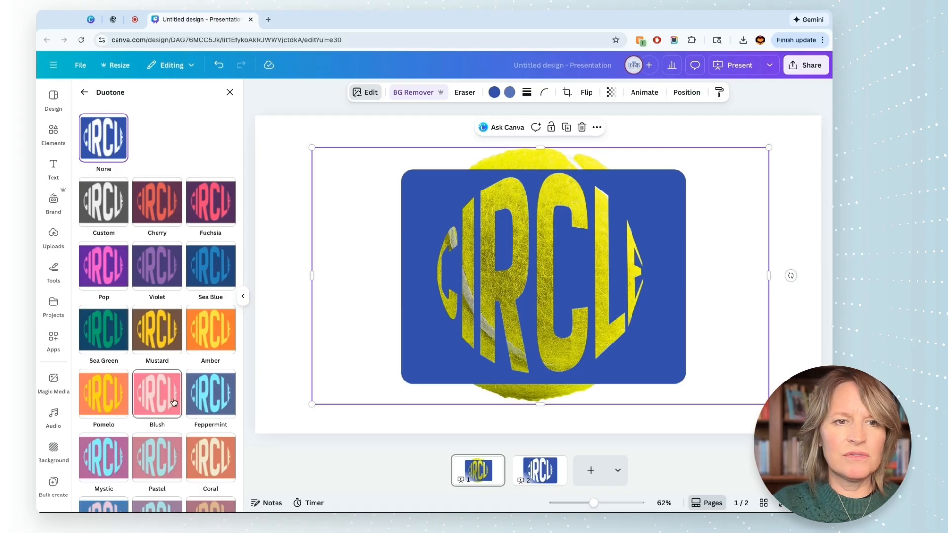
{"action": "left_click", "coordinate": [158, 210]}
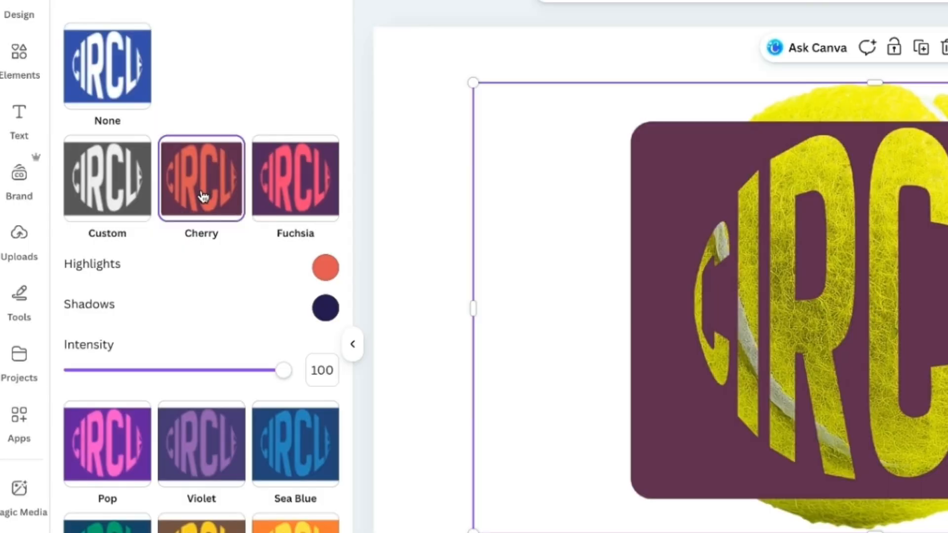
Step: Set both the highlights and shadows of the cutout's Duotone effect to white (#FFFFFF)
{"action": "left_click", "coordinate": [325, 273]}
{"action": "left_click_drag", "start_coordinate": [354, 316], "coordinate": [327, 302]}
{"action": "left_click", "coordinate": [272, 256]}
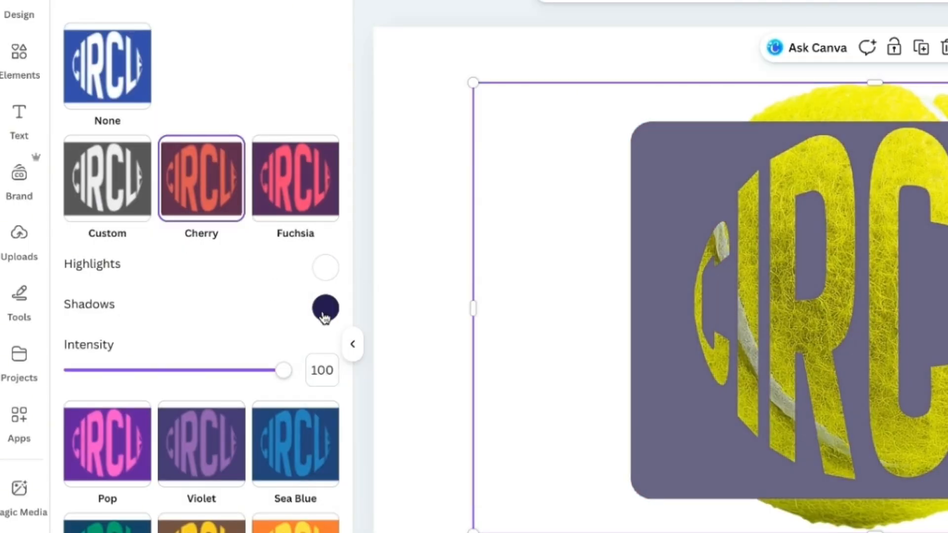
{"action": "left_click", "coordinate": [326, 309]}
{"action": "left_click_drag", "start_coordinate": [345, 360], "coordinate": [348, 369]}
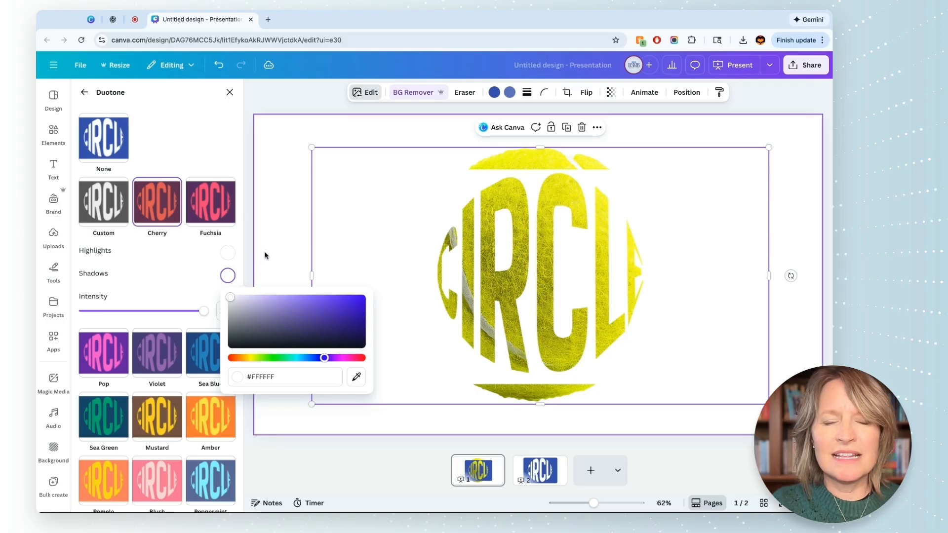
{"action": "left_click", "coordinate": [414, 268]}
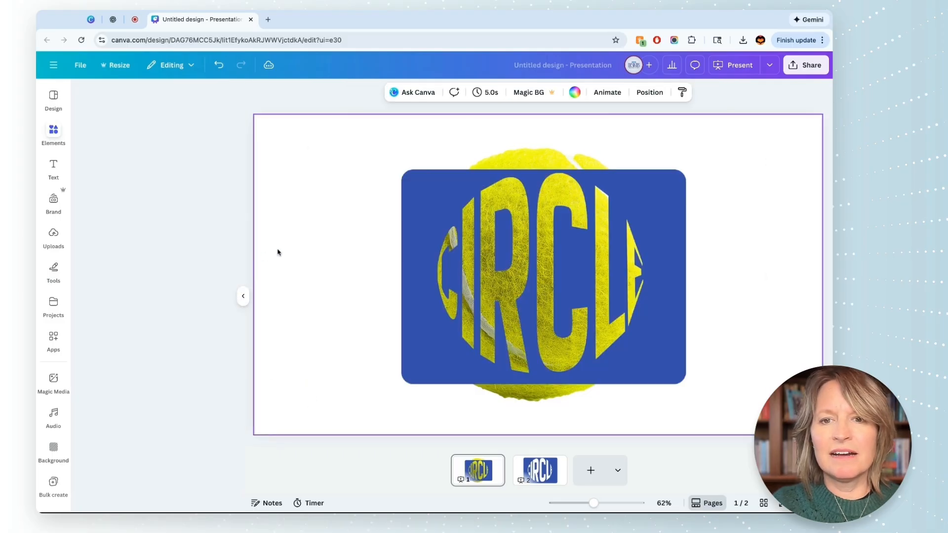
Step: Enlarge and align the white cutout so it hides the tennis ball's edges and only the CIRCLE lettering shows
{"action": "left_click", "coordinate": [493, 233]}
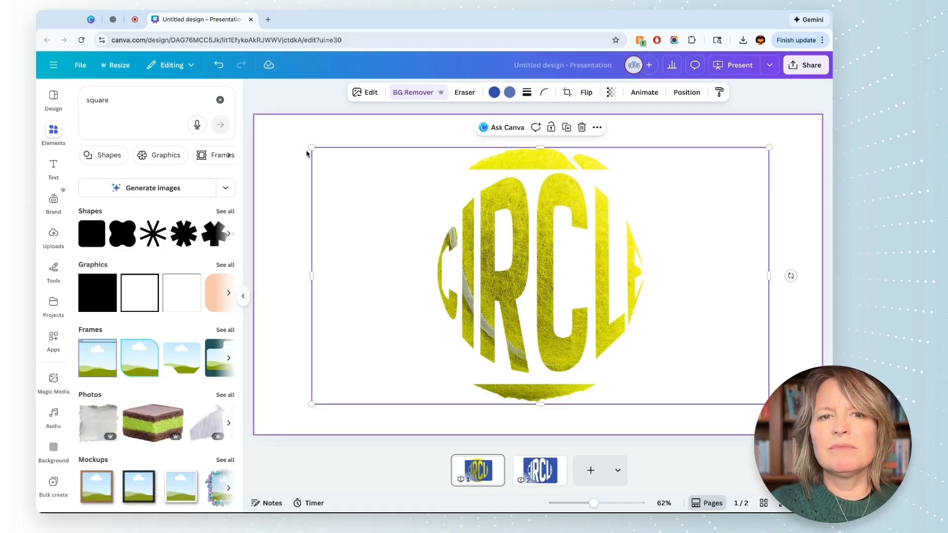
{"action": "left_click_drag", "start_coordinate": [312, 148], "coordinate": [287, 134]}
{"action": "left_click_drag", "start_coordinate": [769, 404], "coordinate": [813, 429]}
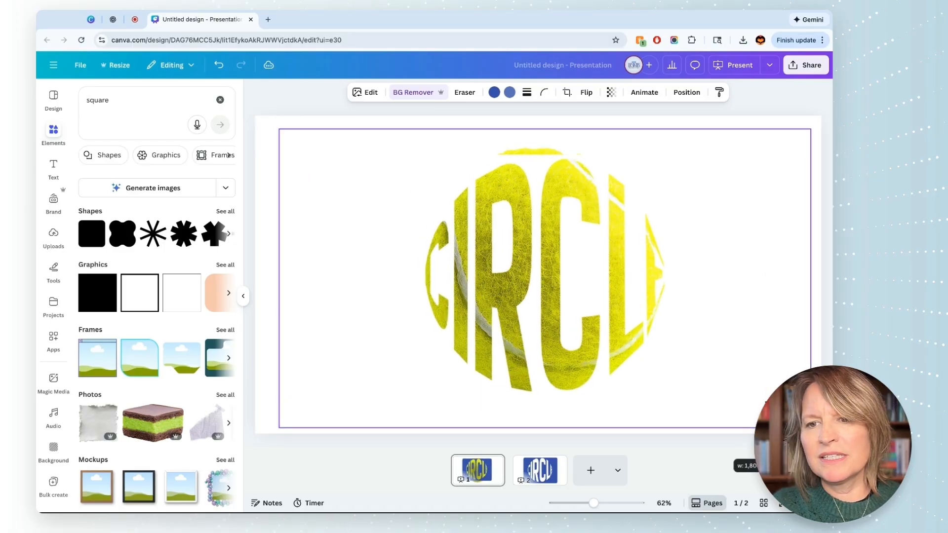
{"action": "left_click_drag", "start_coordinate": [760, 399], "coordinate": [758, 397]}
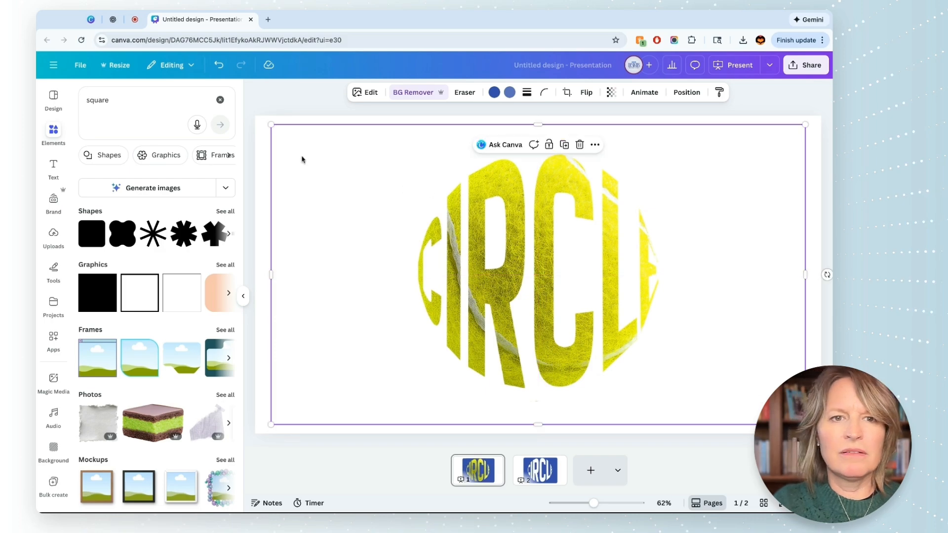
{"action": "left_click_drag", "start_coordinate": [270, 124], "coordinate": [263, 120]}
{"action": "left_click_drag", "start_coordinate": [533, 425], "coordinate": [533, 427]}
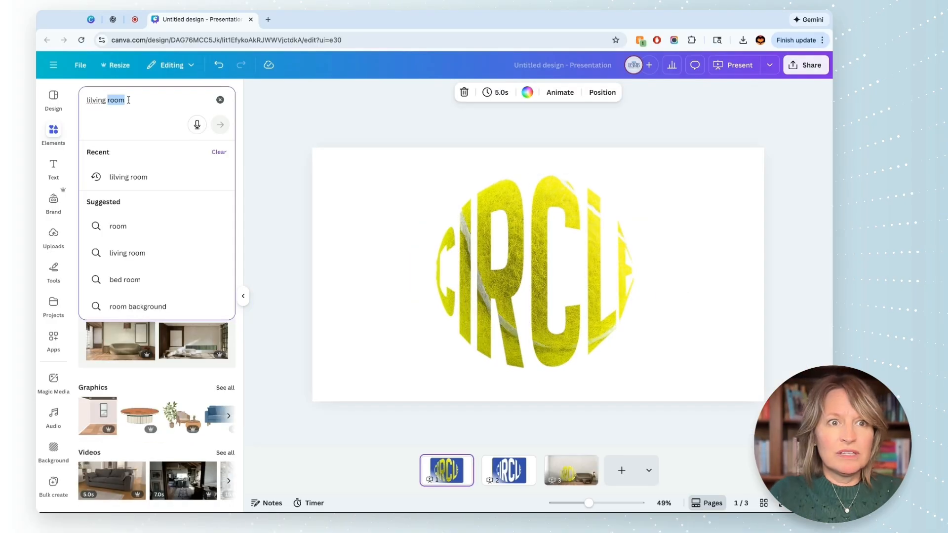
Step: Search the elements for "shadow" and add the flat oval shadow graphic to page 1
{"action": "type", "text": "sh"}
{"action": "type", "text": "ad"}
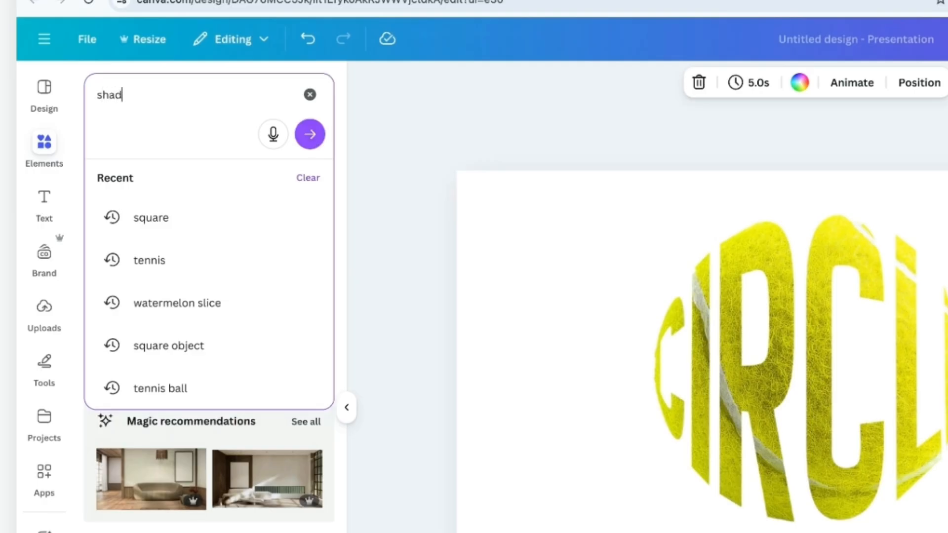
{"action": "type", "text": "ow"}
{"action": "key", "text": "Return"}
{"action": "left_click", "coordinate": [119, 406]}
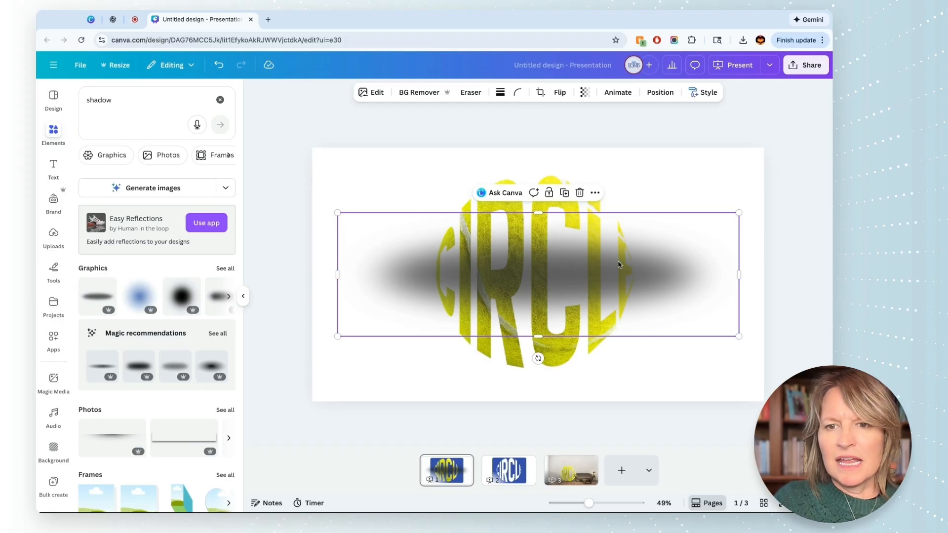
Step: Shrink the oval shadow and position it directly beneath the CIRCLE lettering
{"action": "left_click_drag", "start_coordinate": [667, 247], "coordinate": [667, 337]}
{"action": "left_click_drag", "start_coordinate": [739, 302], "coordinate": [529, 367]}
{"action": "left_click_drag", "start_coordinate": [468, 397], "coordinate": [566, 376]}
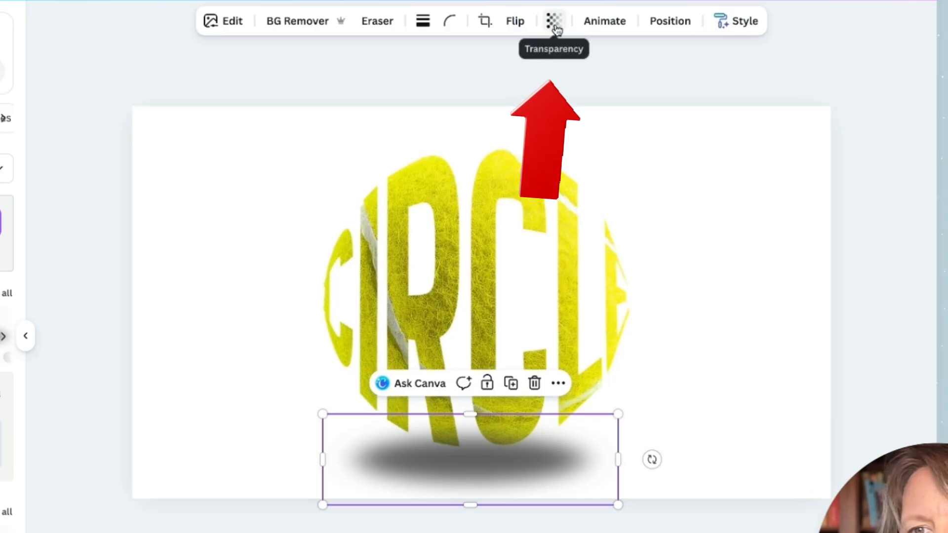
Step: Make the oval shadow under the lettering more transparent and deselect everything
{"action": "left_click", "coordinate": [585, 92]}
{"action": "left_click_drag", "start_coordinate": [537, 80], "coordinate": [506, 81]}
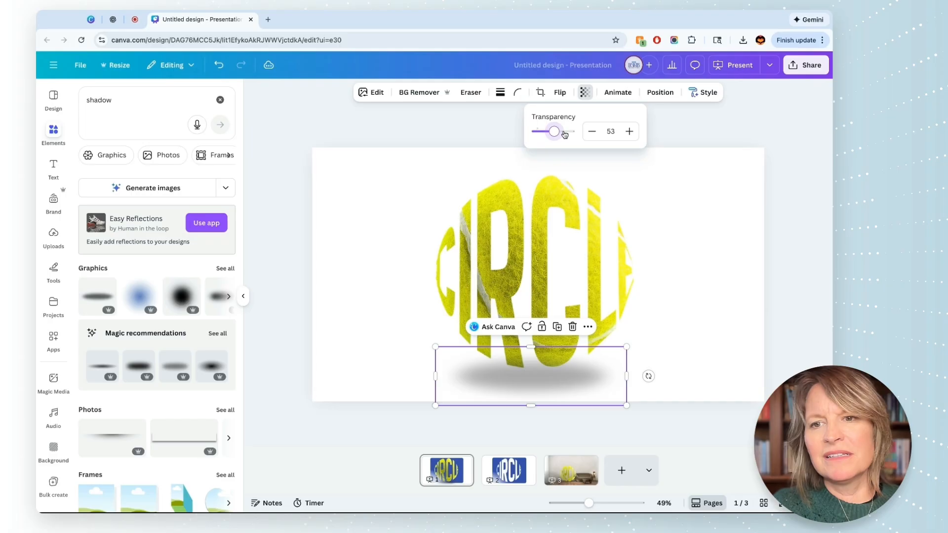
{"action": "left_click", "coordinate": [681, 207]}
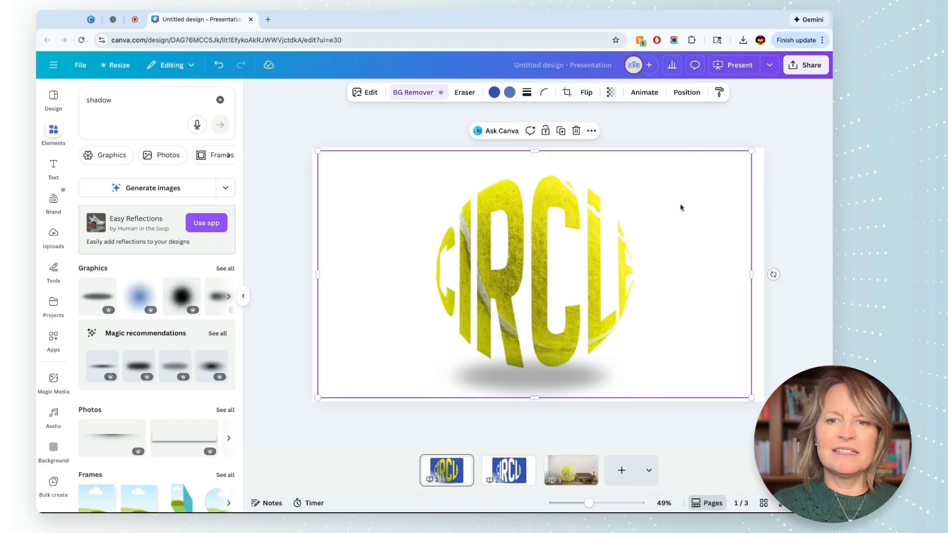
{"action": "left_click", "coordinate": [767, 121]}
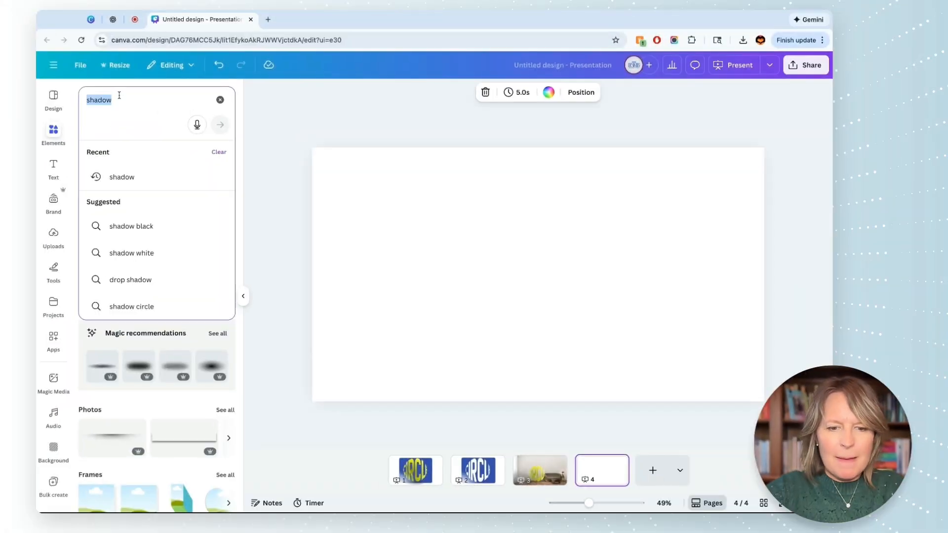
Step: Search the elements for "banana" and browse the full photo results for a cutout without a shadow
{"action": "type", "text": "banana"}
{"action": "key", "text": "Return"}
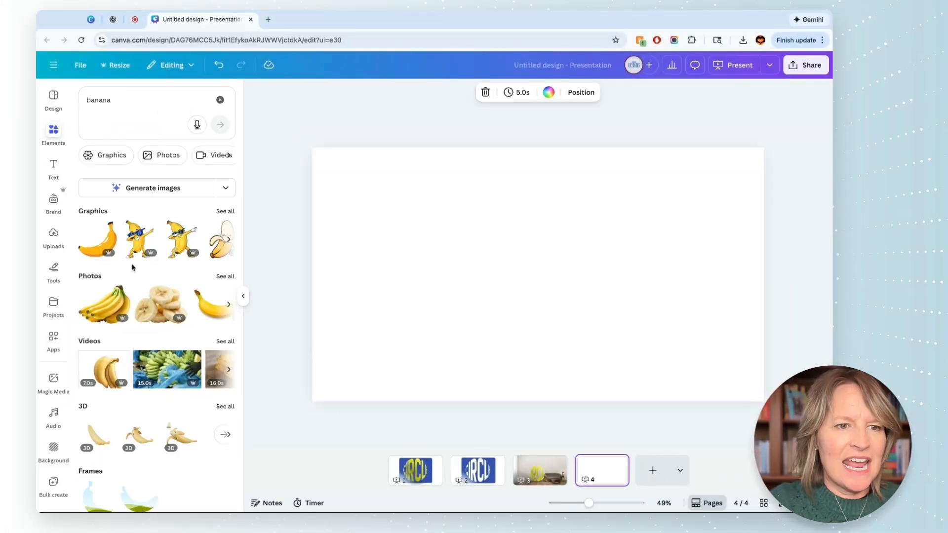
{"action": "left_click", "coordinate": [222, 277]}
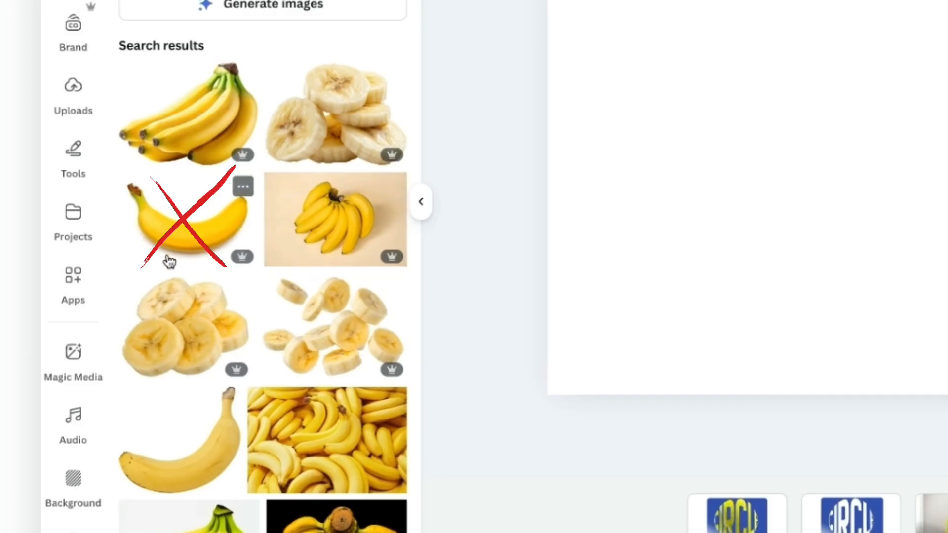
{"action": "scroll", "coordinate": [198, 365], "scroll_direction": "down", "scroll_amount": 1}
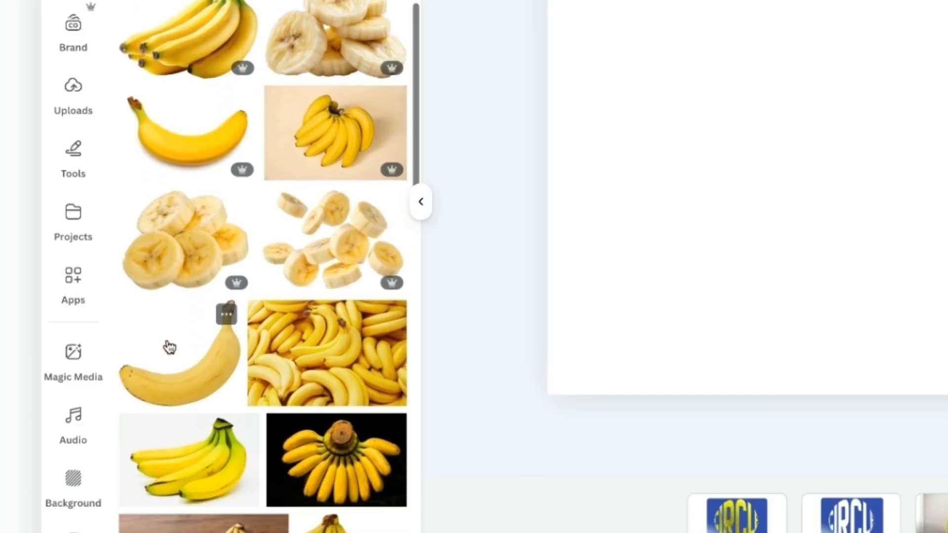
Step: Add the single background-free banana photo to page 4 and rotate it into an upturned smile
{"action": "left_click", "coordinate": [171, 354]}
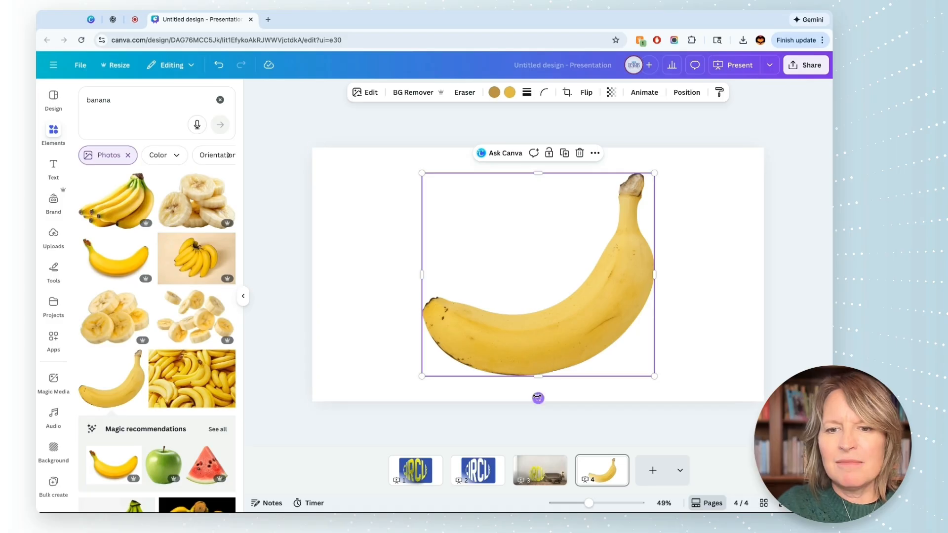
{"action": "left_click_drag", "start_coordinate": [538, 398], "coordinate": [486, 408]}
{"action": "left_click", "coordinate": [693, 366]}
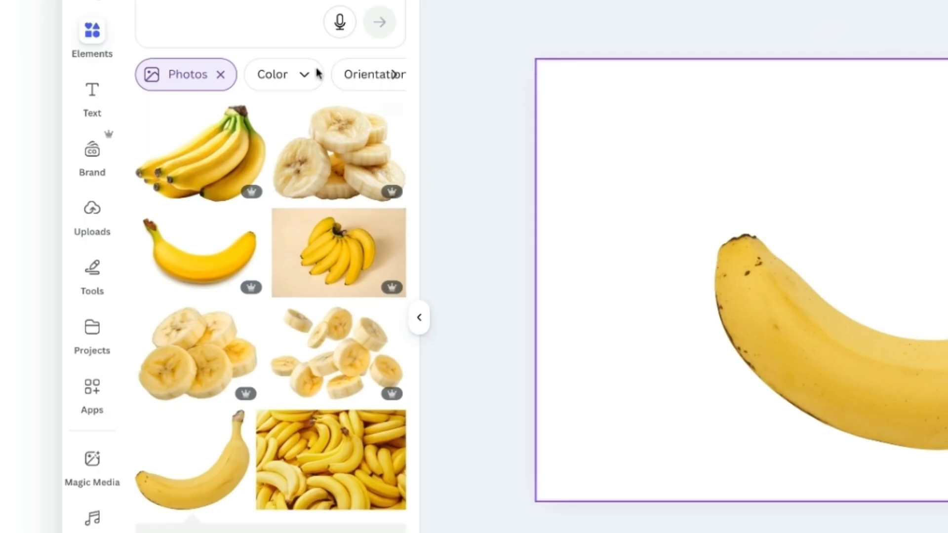
Step: Open the TypeCraft app and replace its sample text with "smile"
{"action": "left_click", "coordinate": [56, 338]}
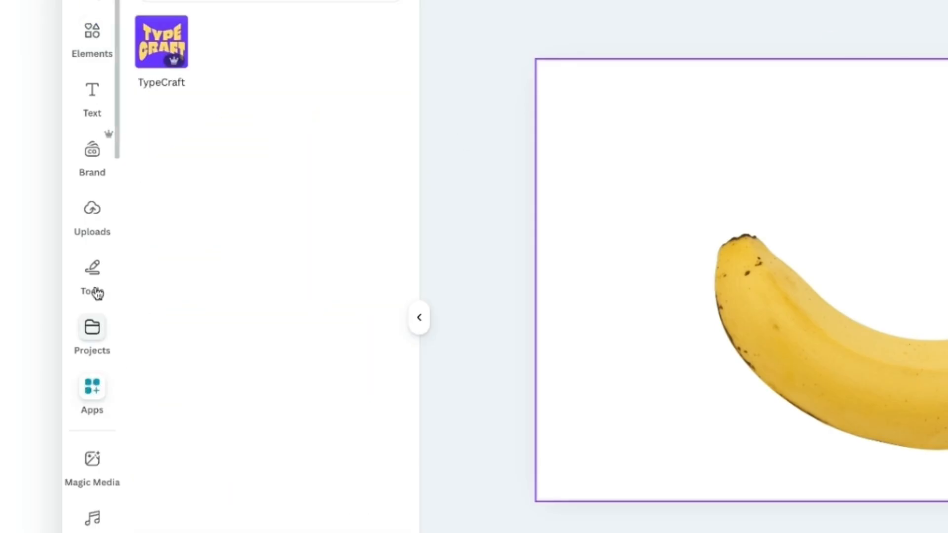
{"action": "left_click", "coordinate": [143, 45]}
{"action": "triple_click", "coordinate": [292, 348]}
{"action": "key", "text": "BackSpace"}
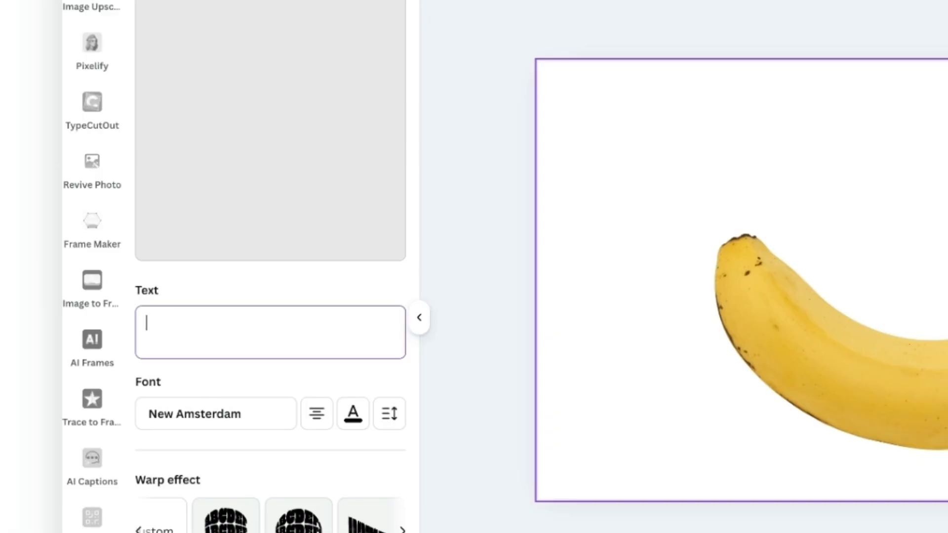
{"action": "type", "text": "smile"}
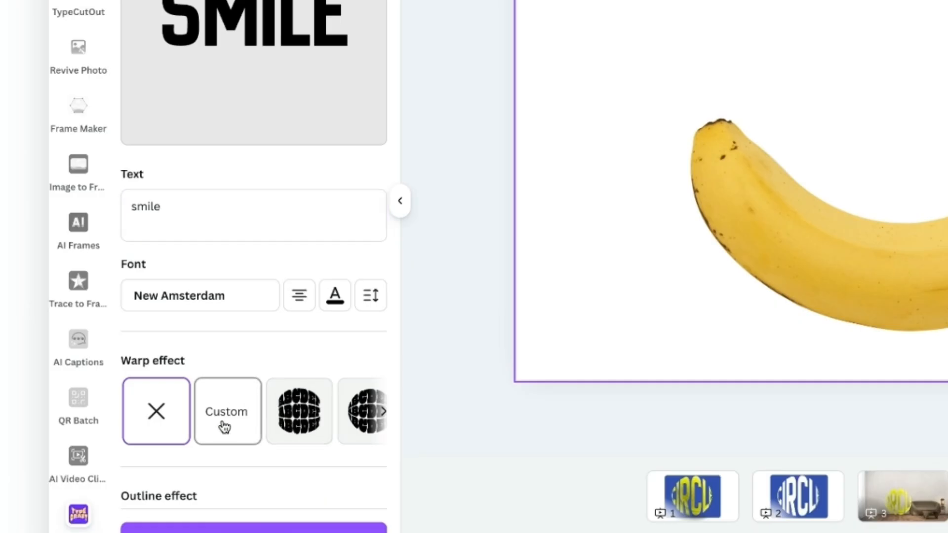
Step: Custom-warp the smile text with left-right mirroring, raising its upper corners and bowing its lower edge, and add it to the design
{"action": "left_click", "coordinate": [140, 429]}
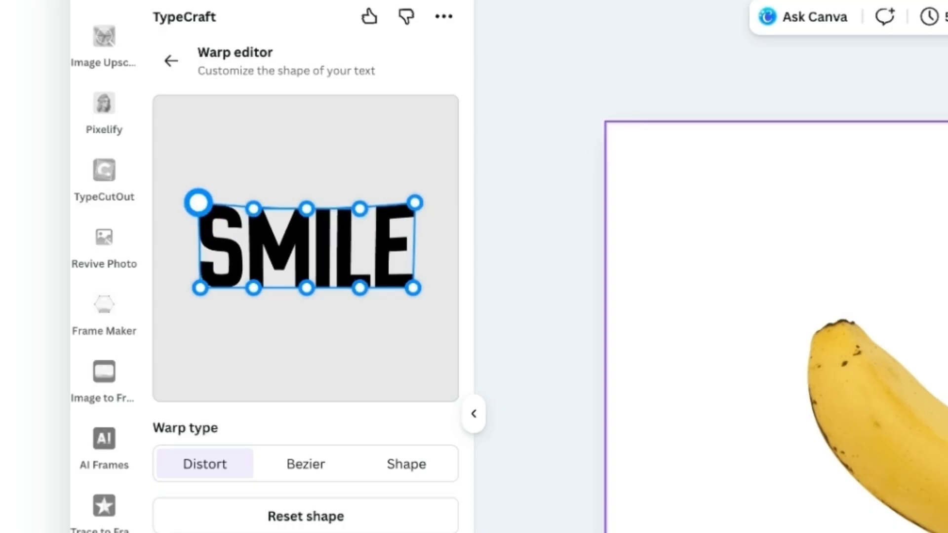
{"action": "left_click_drag", "start_coordinate": [198, 203], "coordinate": [200, 179]}
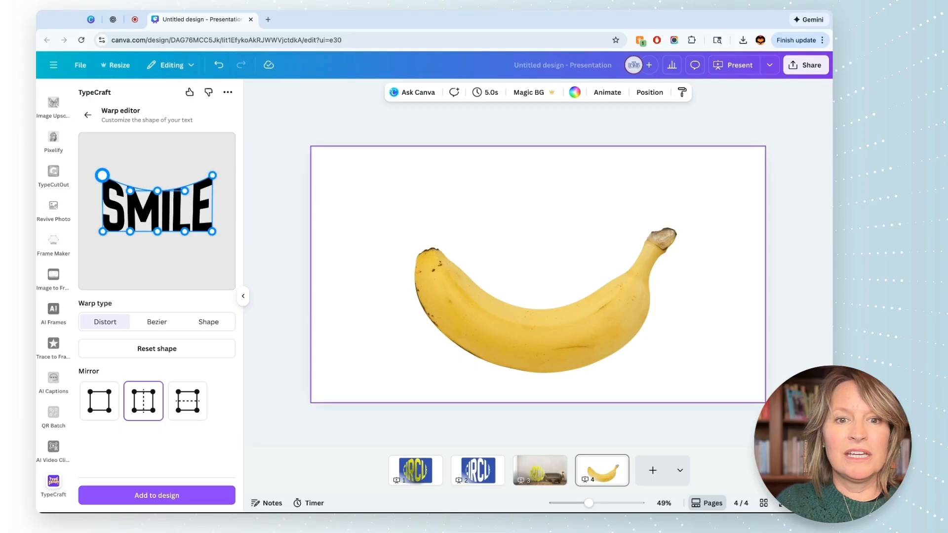
{"action": "left_click_drag", "start_coordinate": [102, 175], "coordinate": [102, 169]}
{"action": "left_click_drag", "start_coordinate": [157, 232], "coordinate": [157, 245]}
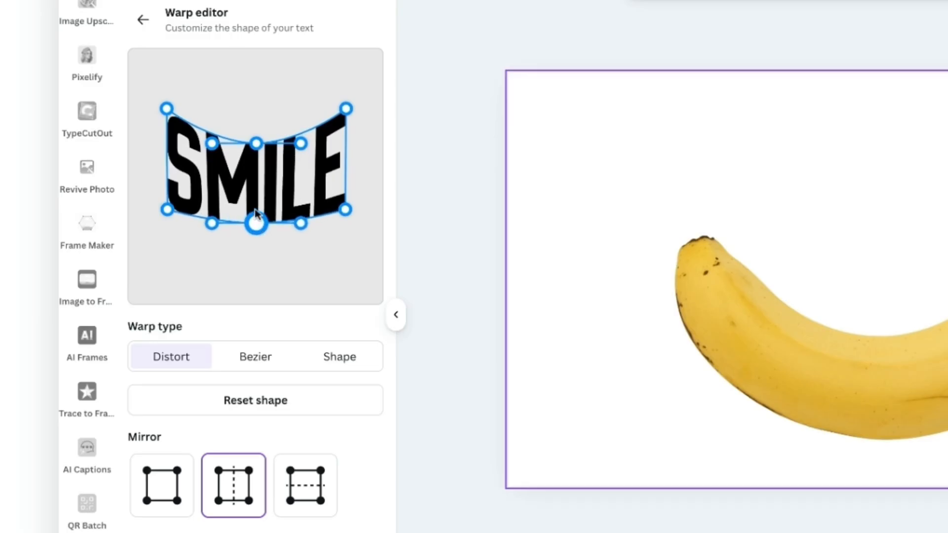
{"action": "left_click_drag", "start_coordinate": [255, 213], "coordinate": [255, 237]}
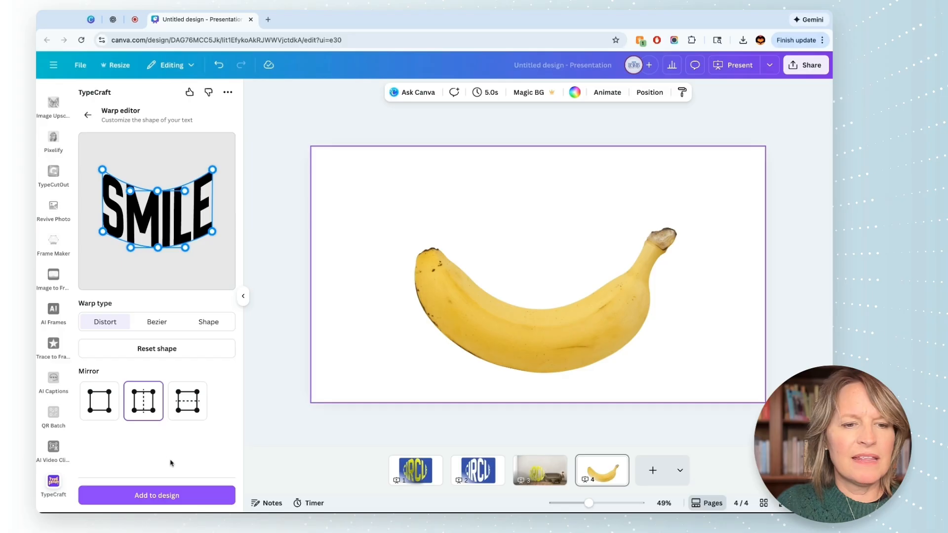
{"action": "left_click", "coordinate": [197, 495]}
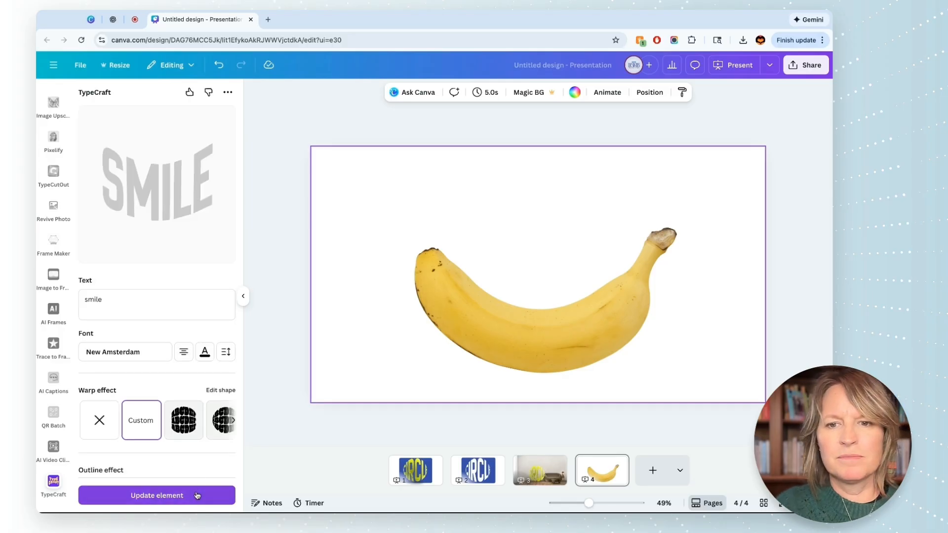
Step: Fit the SMILE lettering onto the banana and refine its warp shape with mirroring turned off
{"action": "left_click_drag", "start_coordinate": [562, 228], "coordinate": [603, 285]}
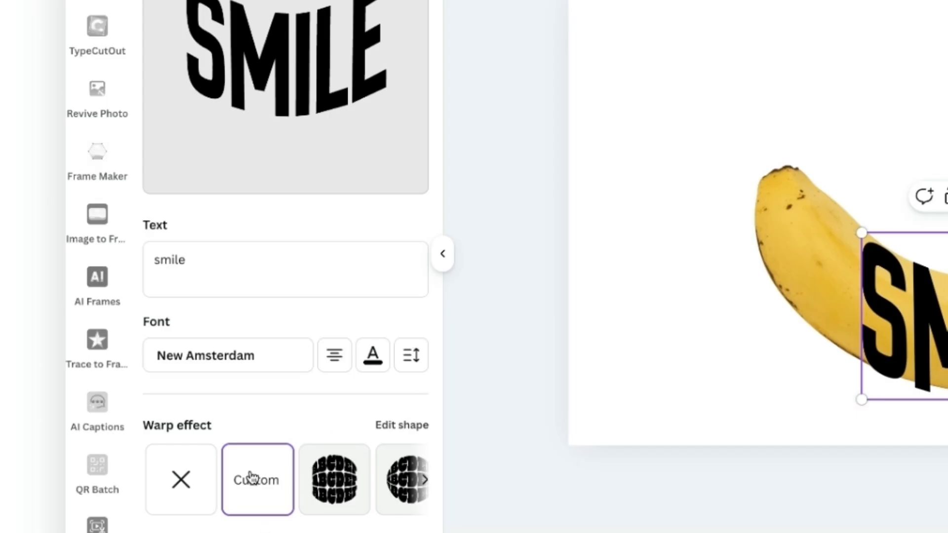
{"action": "left_click", "coordinate": [401, 427]}
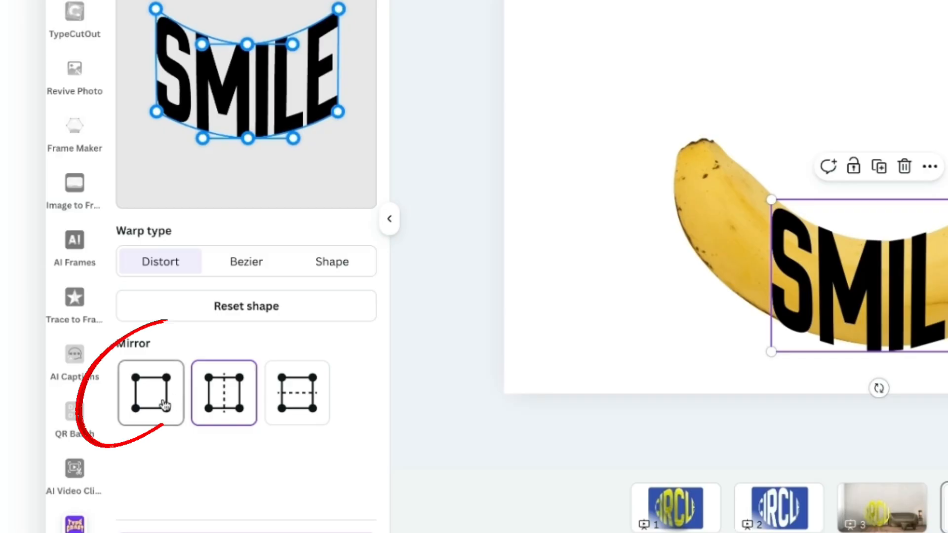
{"action": "left_click", "coordinate": [107, 403]}
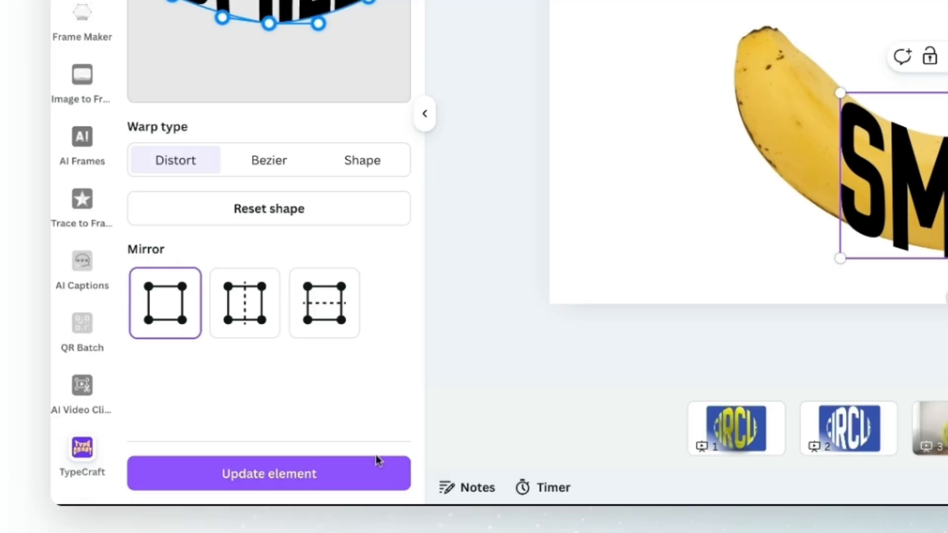
{"action": "left_click", "coordinate": [375, 475]}
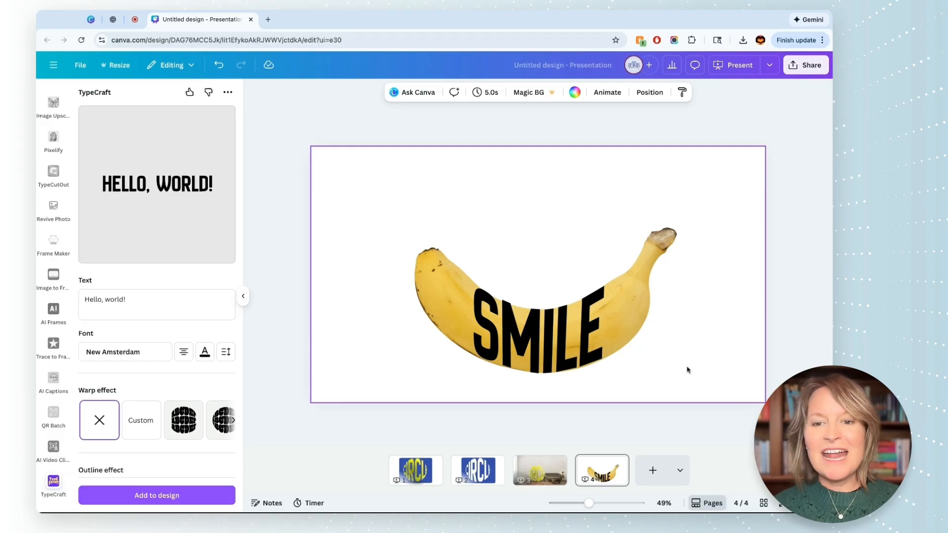
Step: Change the SMILE lettering's color to white, update the element and deselect it
{"action": "left_click", "coordinate": [542, 372]}
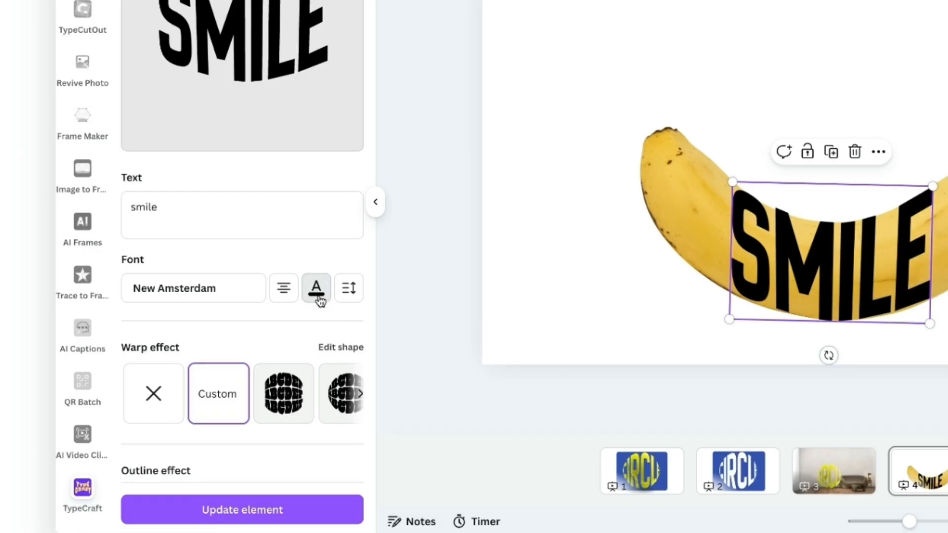
{"action": "left_click", "coordinate": [205, 352]}
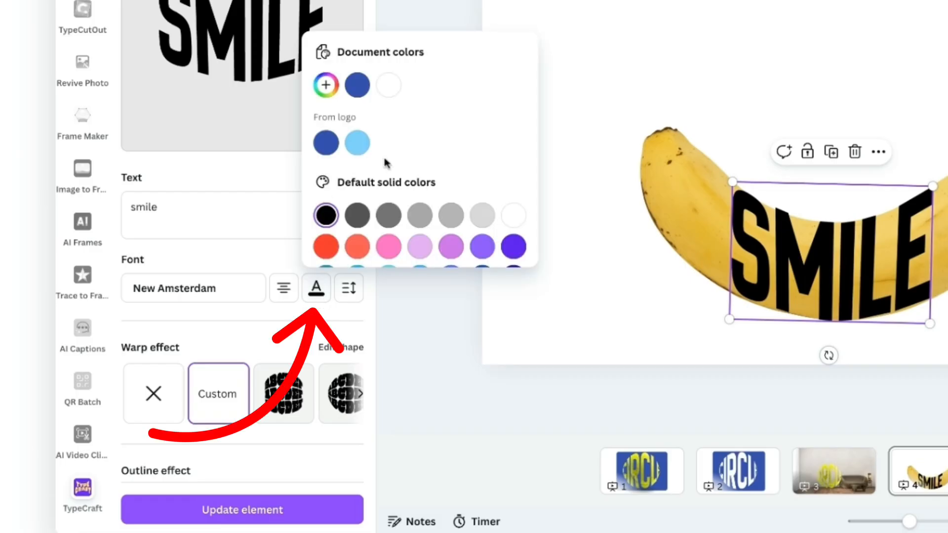
{"action": "left_click", "coordinate": [386, 84]}
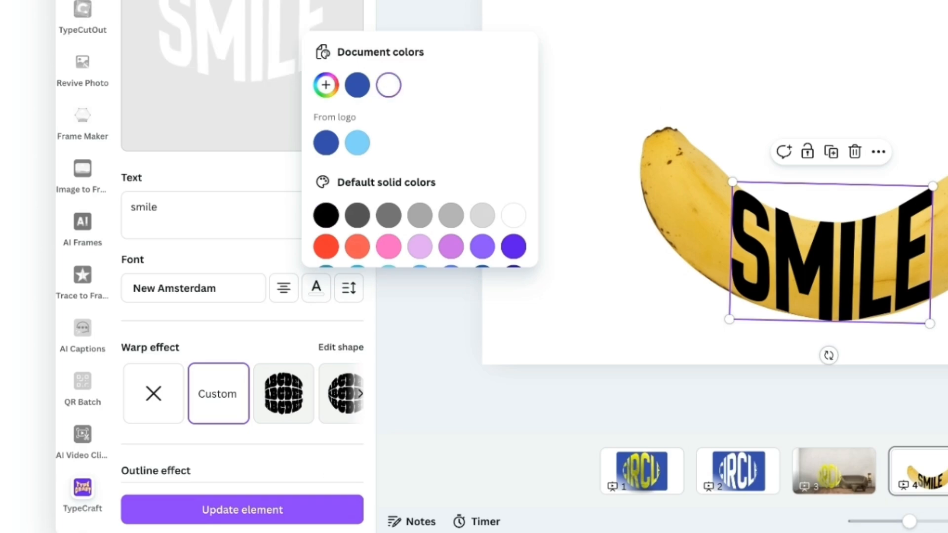
{"action": "left_click", "coordinate": [358, 510]}
{"action": "left_click", "coordinate": [345, 511]}
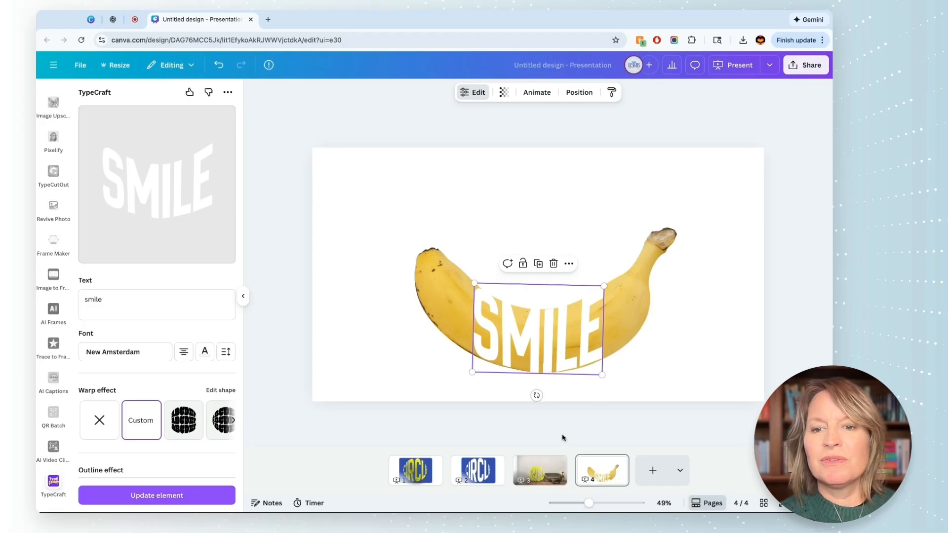
{"action": "left_click", "coordinate": [822, 317]}
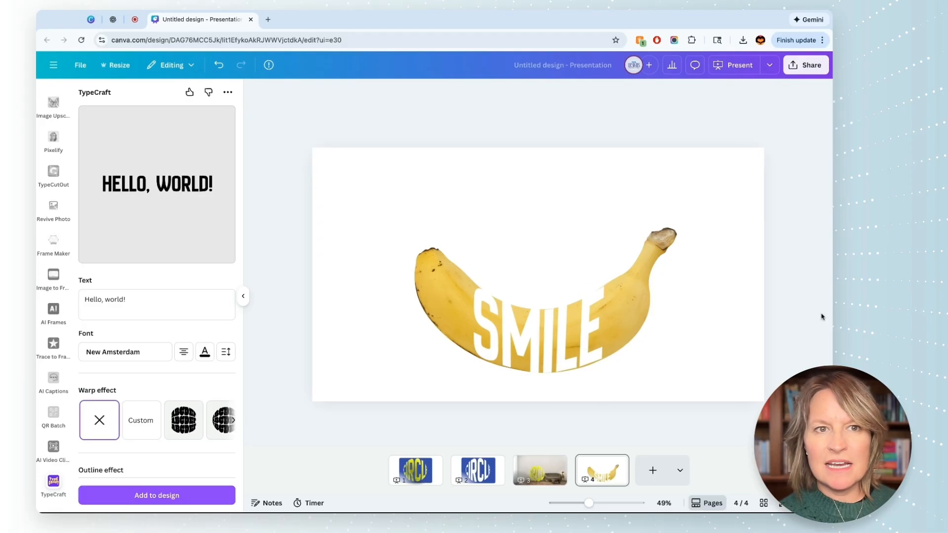
Step: Download only the current banana page, page 4, as a PNG with a transparent background
{"action": "left_click", "coordinate": [803, 66]}
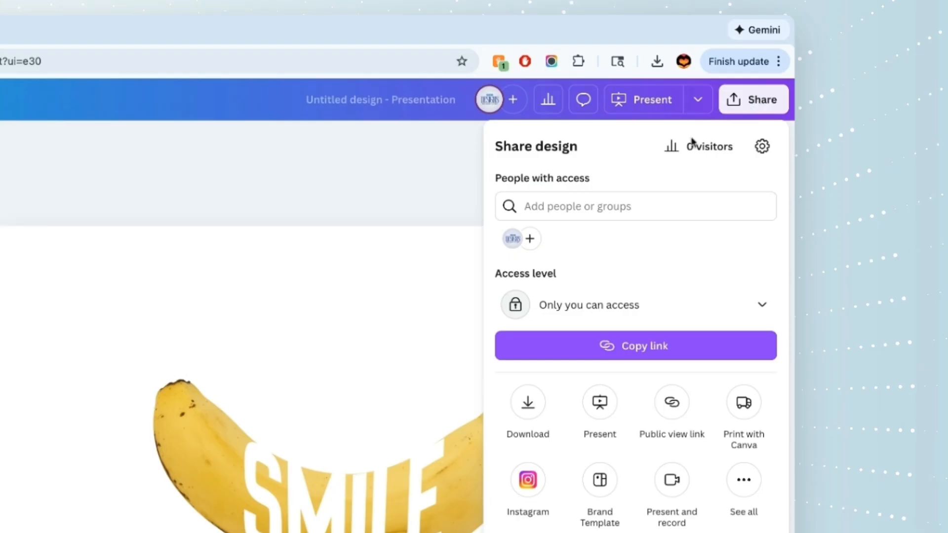
{"action": "left_click", "coordinate": [523, 395]}
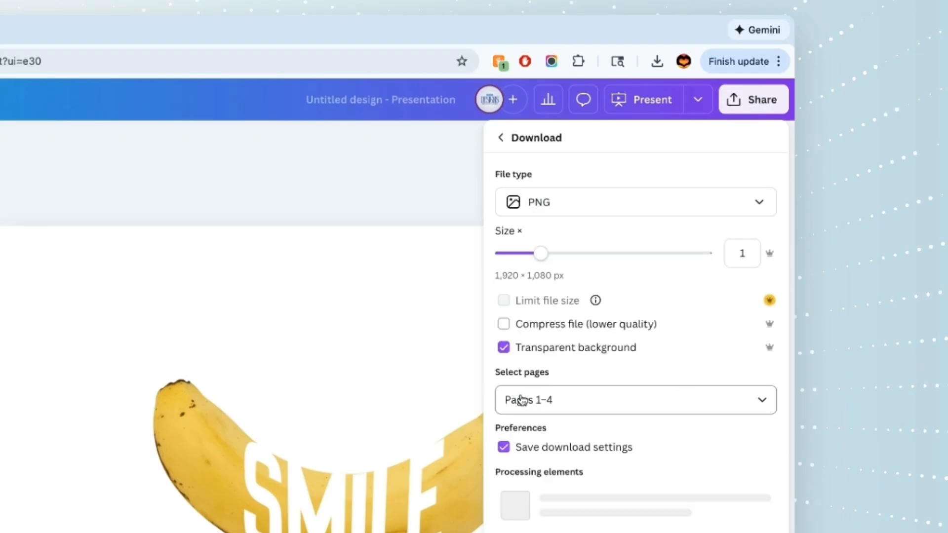
{"action": "left_click", "coordinate": [573, 396]}
{"action": "left_click", "coordinate": [516, 472]}
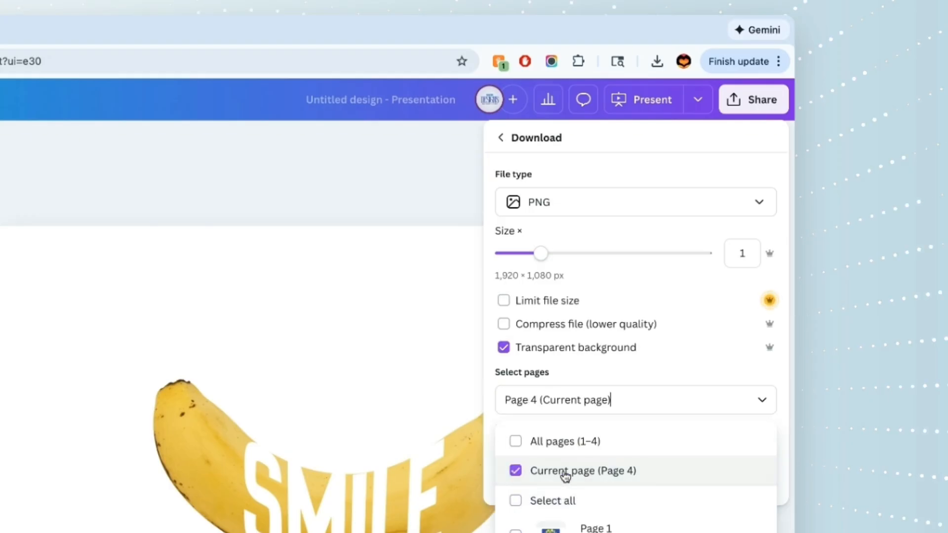
{"action": "left_click", "coordinate": [658, 483]}
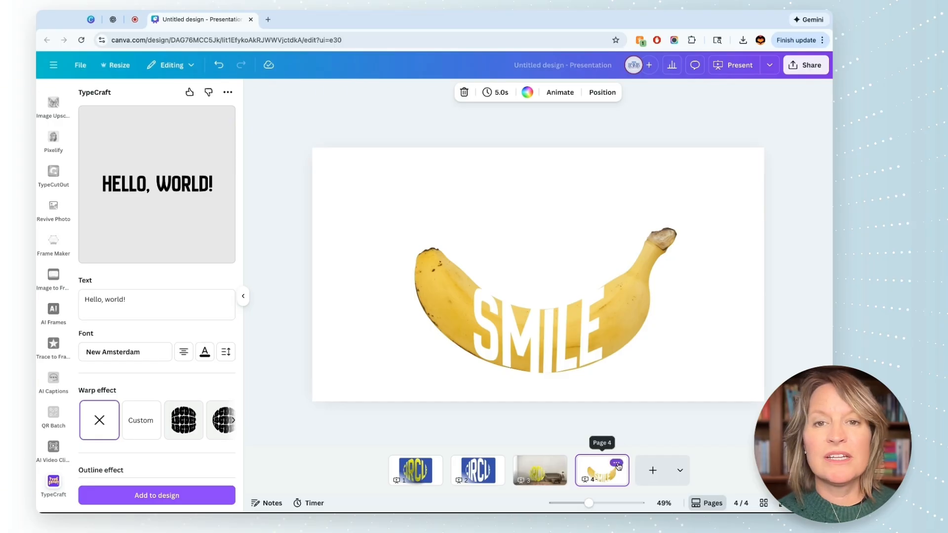
Step: Duplicate page 4 and delete the banana photo from the copy
{"action": "left_click", "coordinate": [617, 464]}
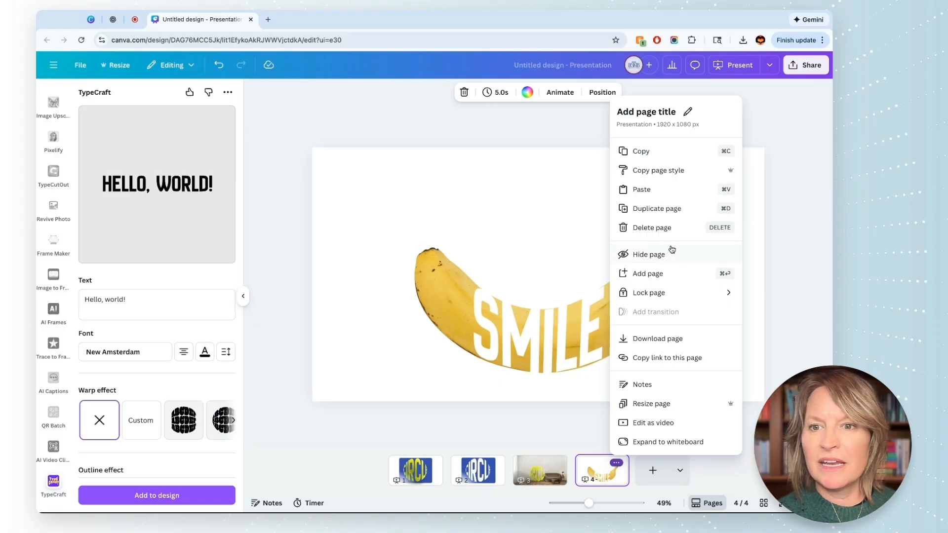
{"action": "left_click", "coordinate": [662, 209]}
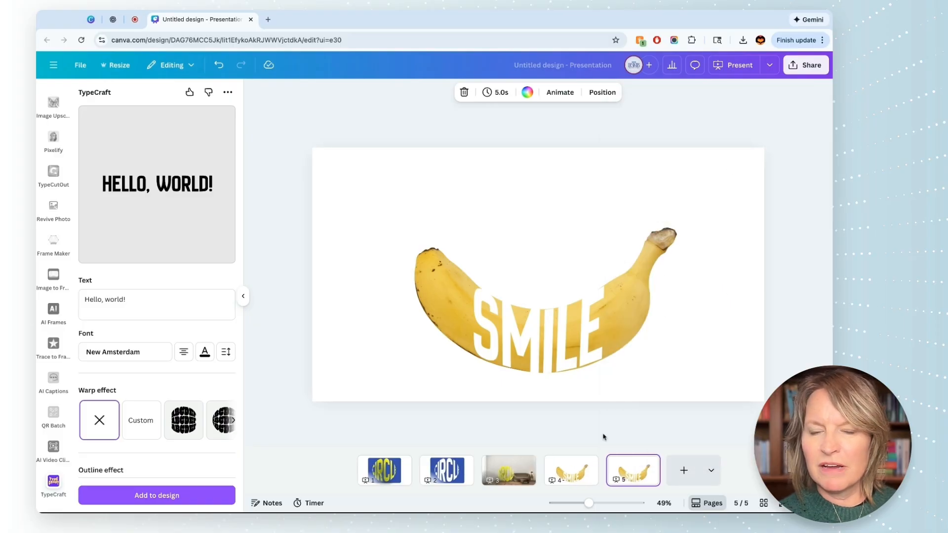
{"action": "left_click", "coordinate": [672, 240]}
{"action": "key", "text": "Delete"}
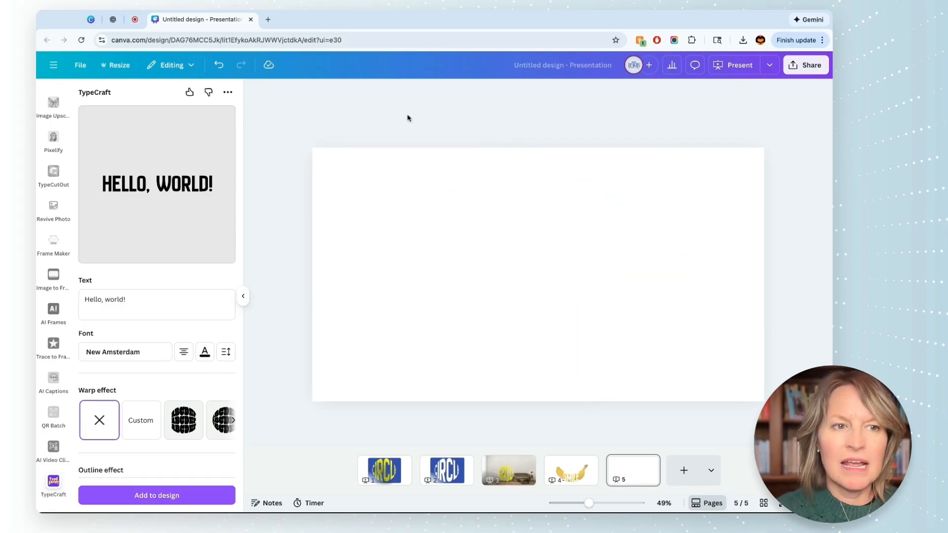
Step: Search the elements for "square" and add the rounded square shape to page 5
{"action": "scroll", "coordinate": [53, 141], "scroll_direction": "up", "scroll_amount": 5}
{"action": "left_click", "coordinate": [53, 133]}
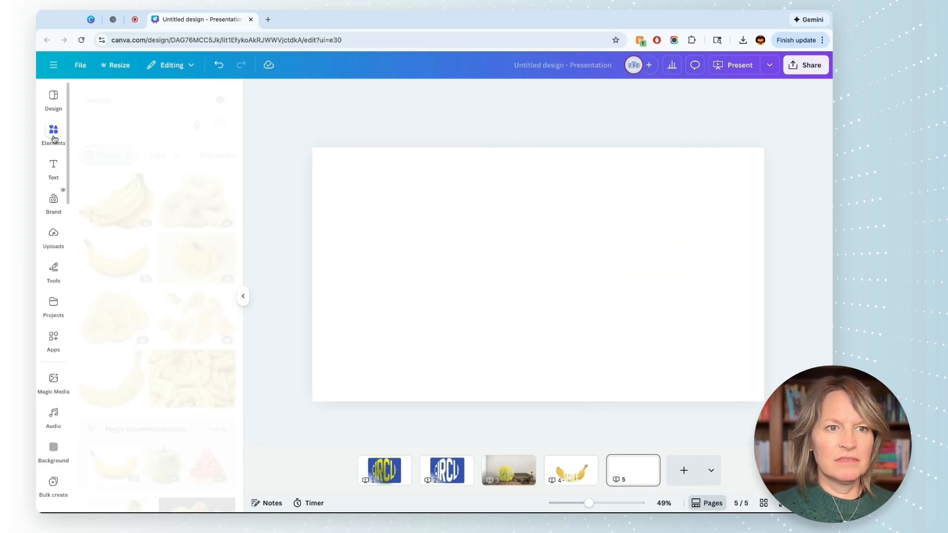
{"action": "left_click", "coordinate": [121, 100]}
{"action": "type", "text": "s"}
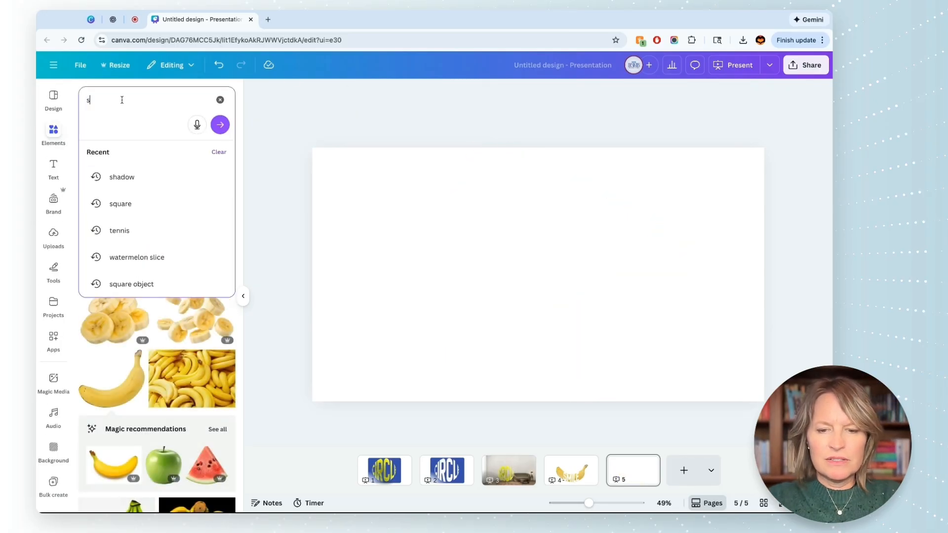
{"action": "type", "text": "quare"}
{"action": "key", "text": "Return"}
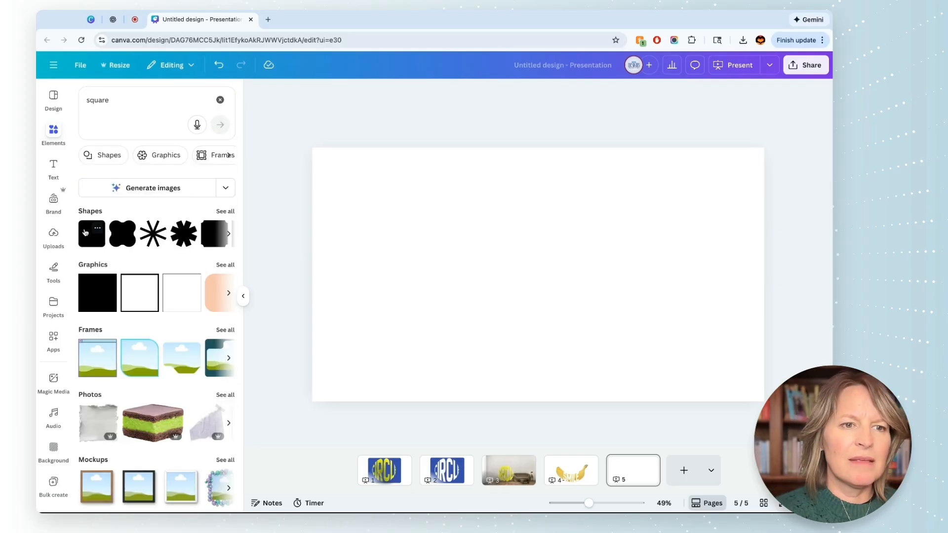
{"action": "left_click", "coordinate": [88, 239]}
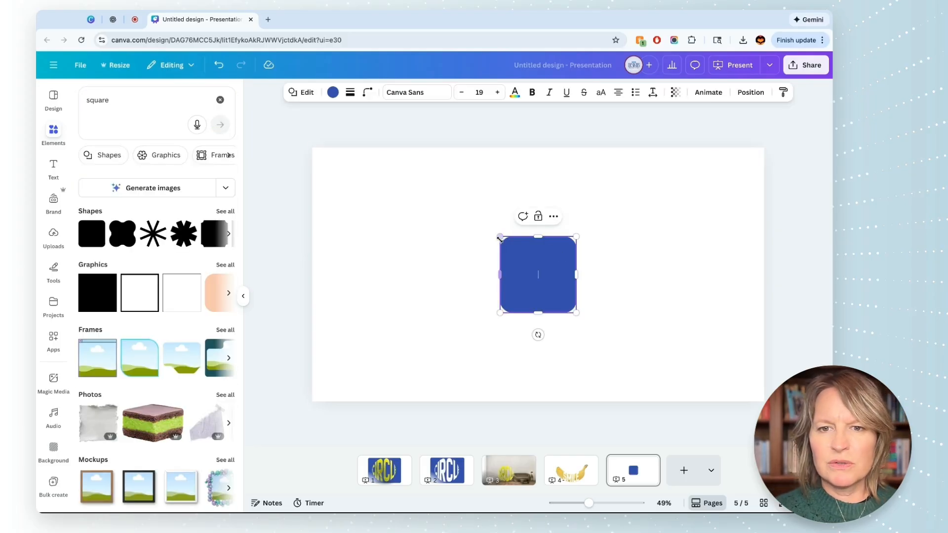
Step: Stretch the blue shape into a wide rectangle and place it one layer back, centered behind the SMILE lettering
{"action": "left_click_drag", "start_coordinate": [500, 237], "coordinate": [357, 205]}
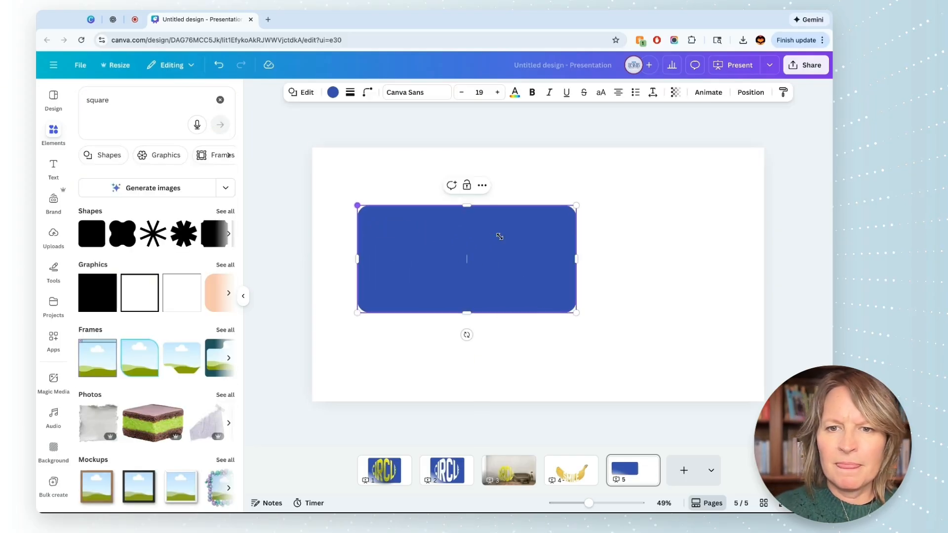
{"action": "left_click", "coordinate": [482, 186]}
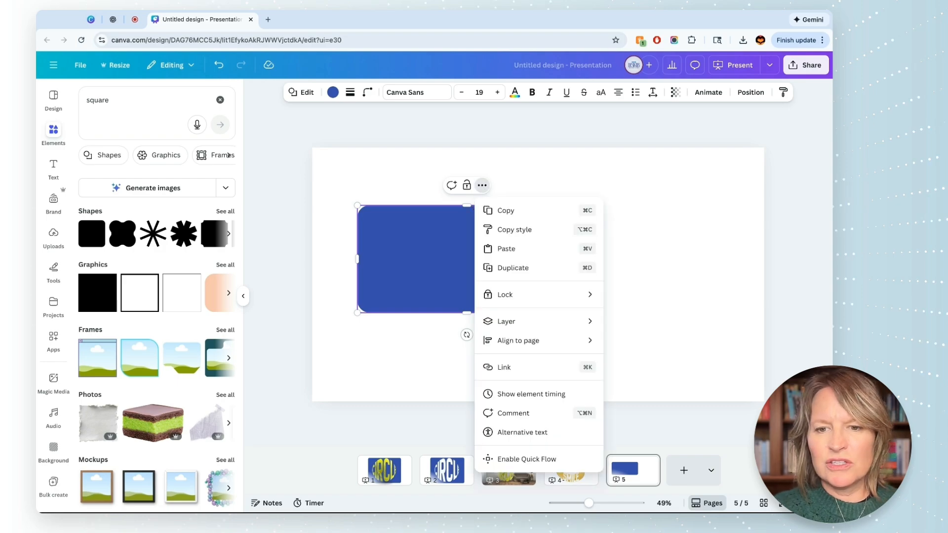
{"action": "mouse_move", "coordinate": [545, 321]}
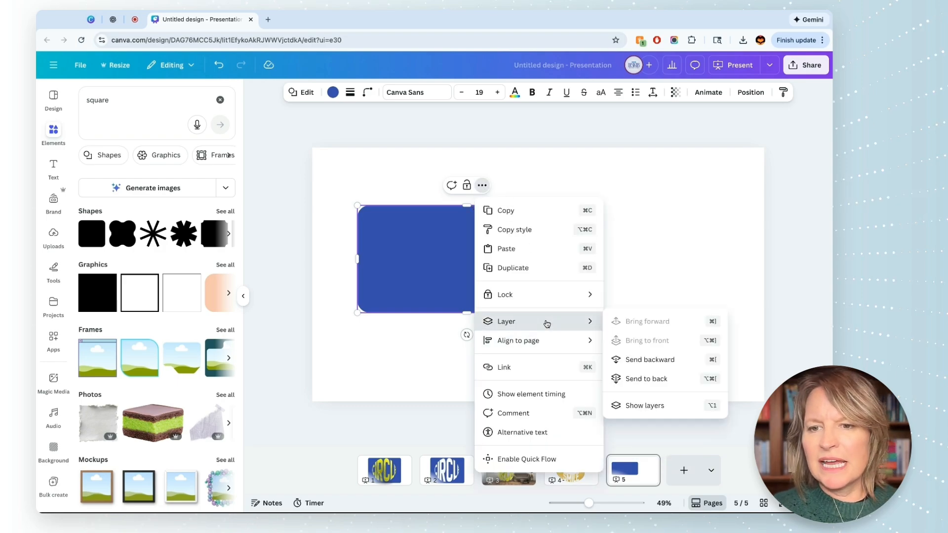
{"action": "left_click", "coordinate": [643, 369]}
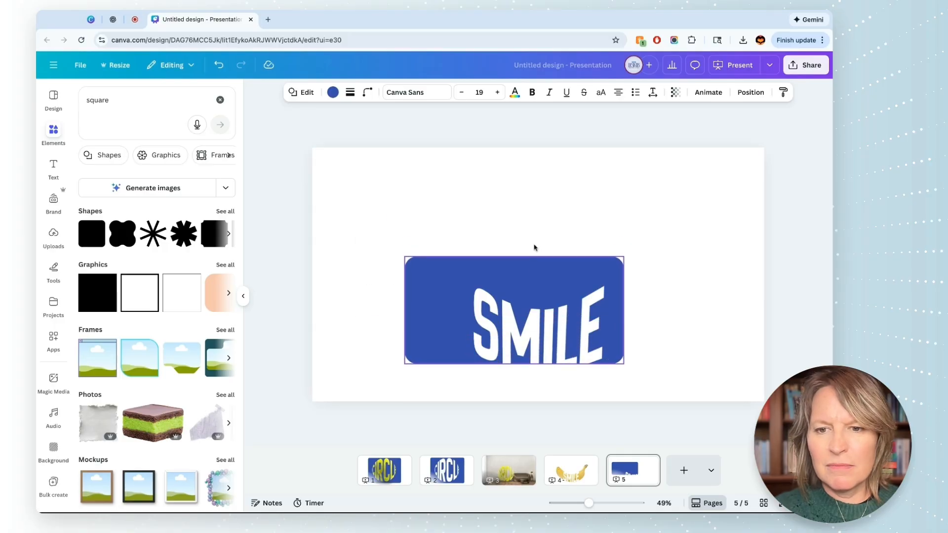
{"action": "left_click_drag", "start_coordinate": [535, 248], "coordinate": [559, 260]}
{"action": "left_click", "coordinate": [535, 248]}
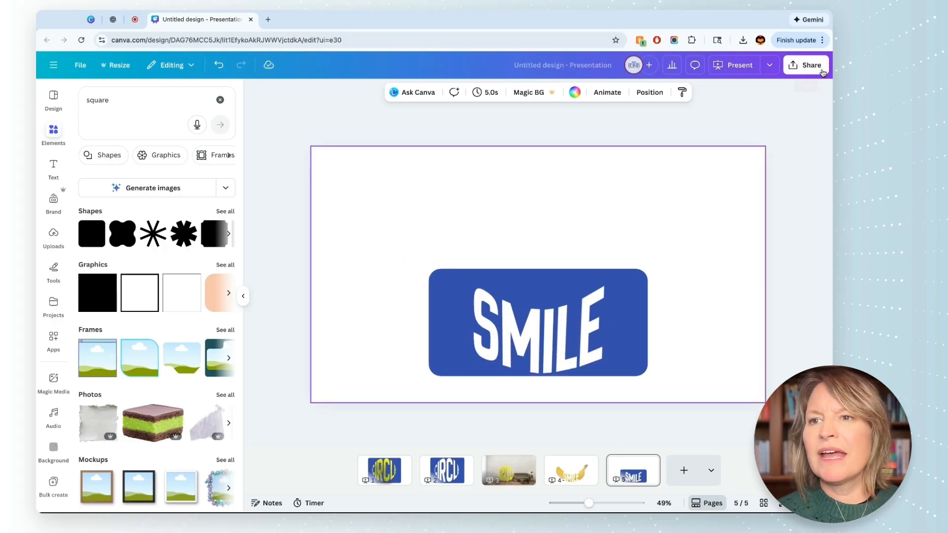
Step: Download only the current page, page 5, as a PNG with a transparent background
{"action": "left_click", "coordinate": [821, 71]}
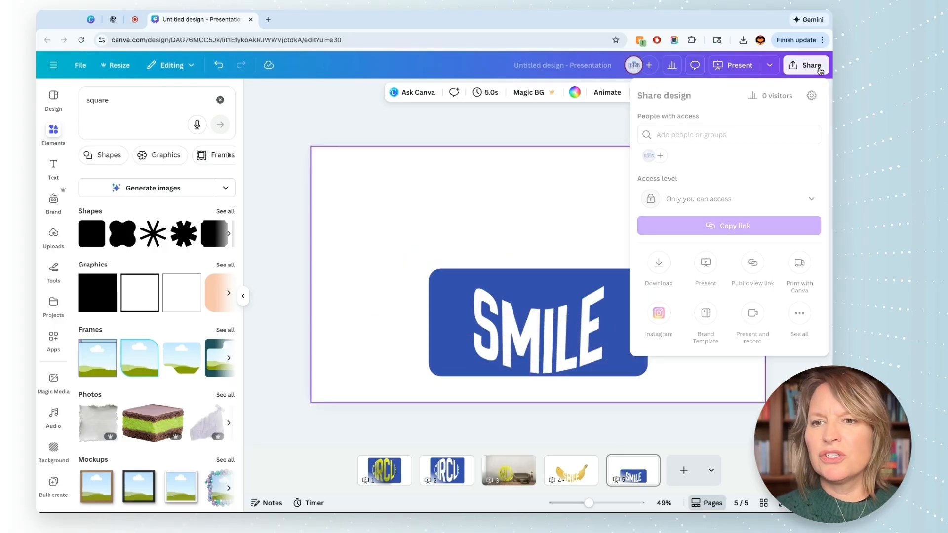
{"action": "left_click", "coordinate": [661, 265]}
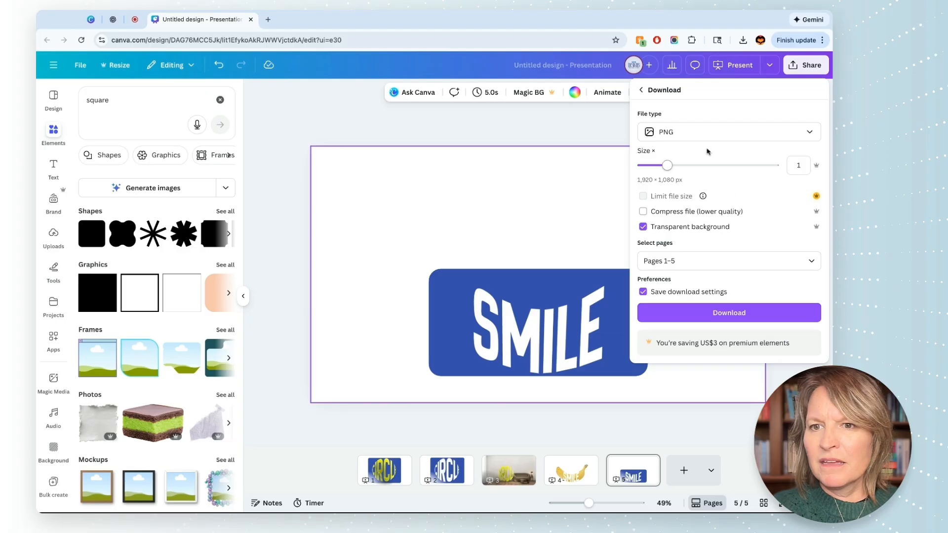
{"action": "left_click", "coordinate": [717, 261]}
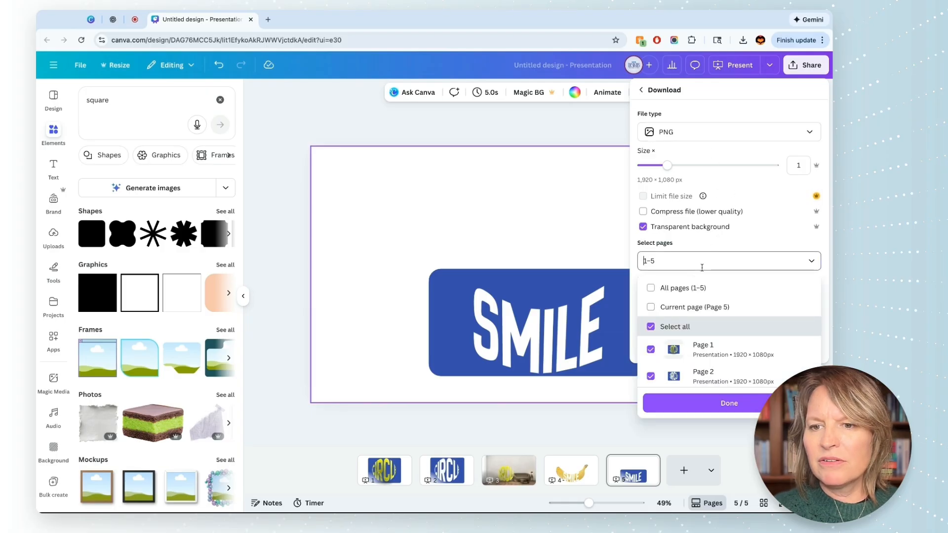
{"action": "left_click", "coordinate": [662, 305]}
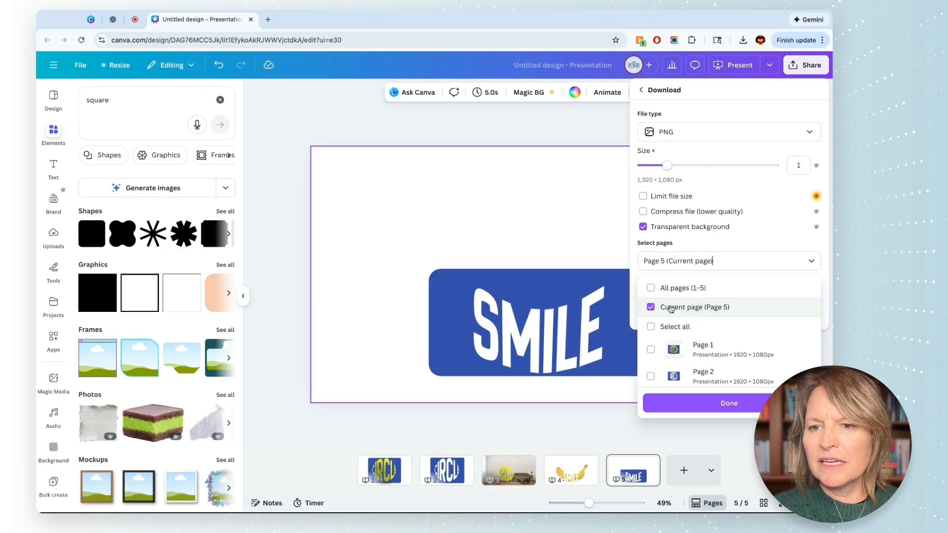
{"action": "left_click", "coordinate": [698, 410]}
{"action": "left_click", "coordinate": [766, 314]}
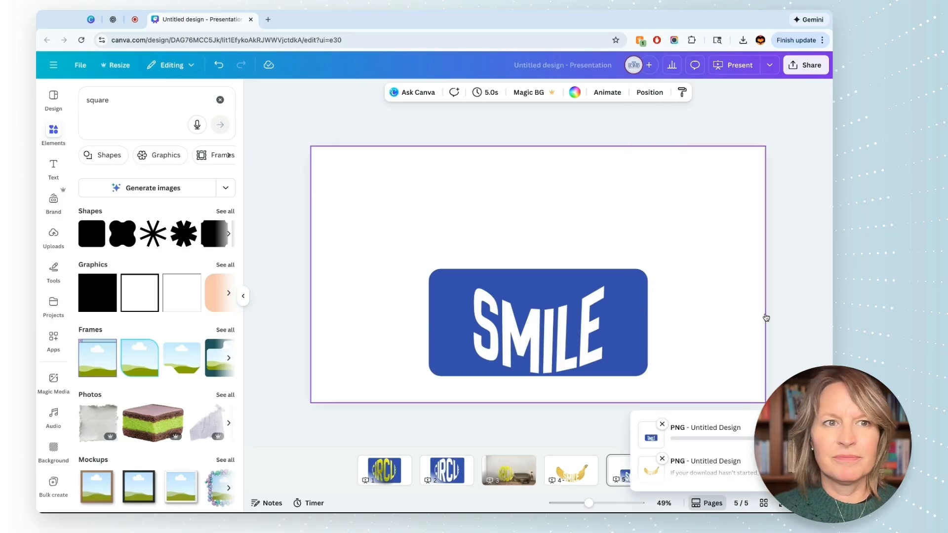
Step: On page 4, replace the white SMILE lettering with the downloaded image of SMILE on the blue rectangle
{"action": "left_click", "coordinate": [572, 469]}
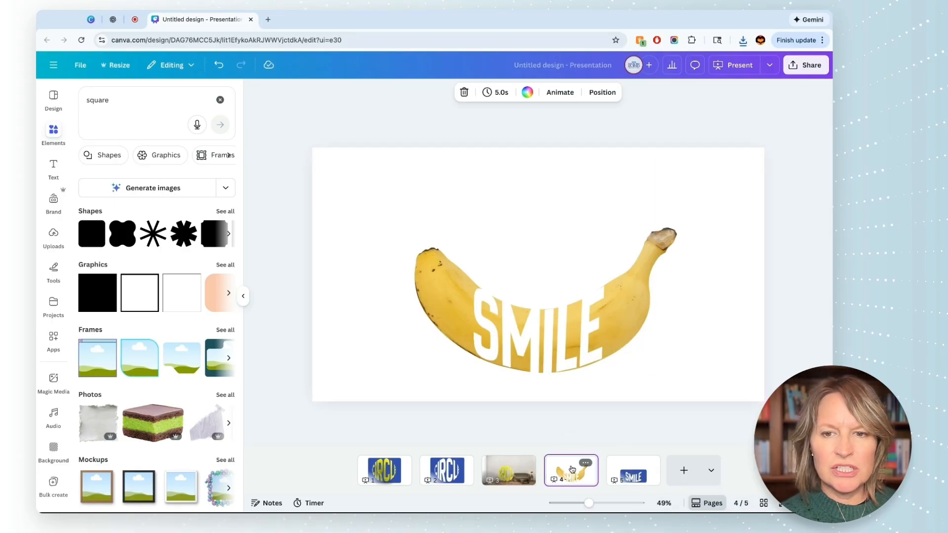
{"action": "left_click", "coordinate": [552, 362]}
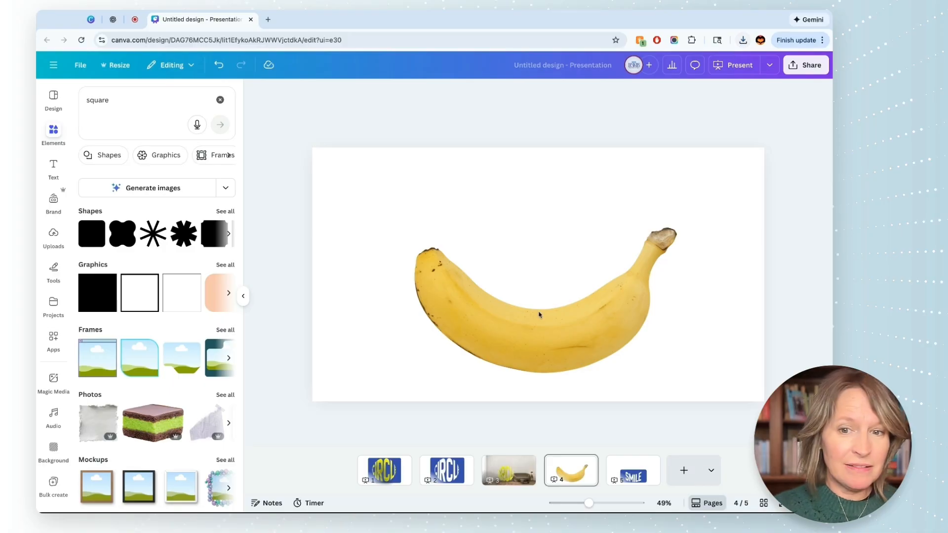
{"action": "key", "text": "ctrl+v"}
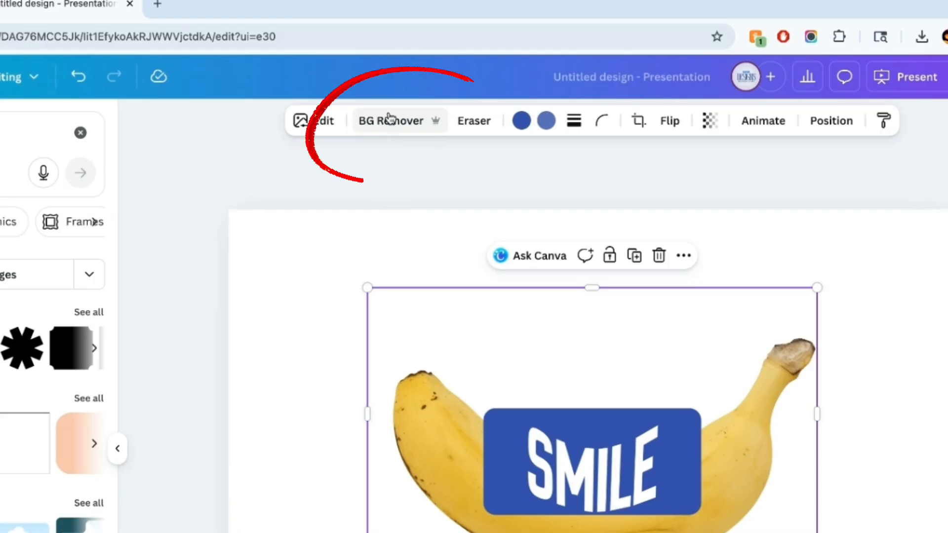
Step: Remove the SMILE image's background with BG Remover, then lower and slightly enlarge the image over the banana
{"action": "left_click", "coordinate": [416, 93]}
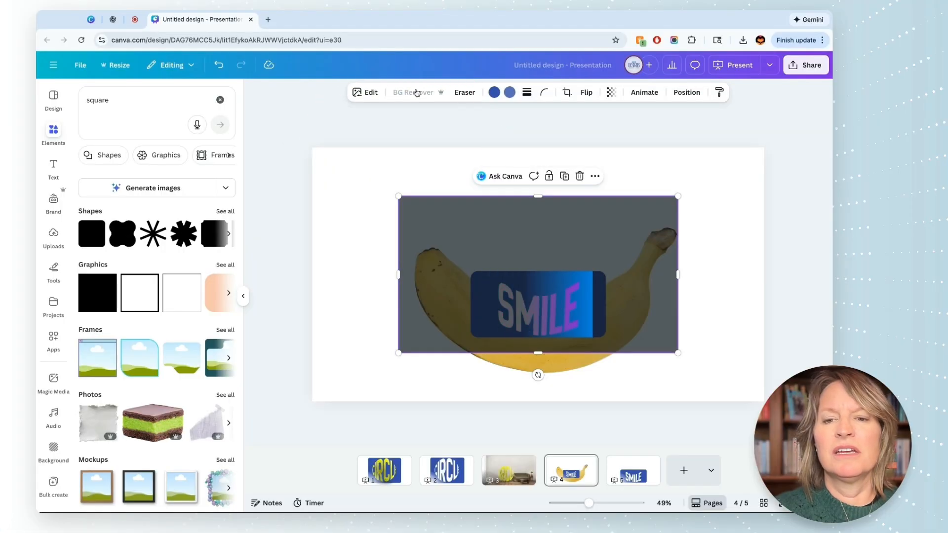
{"action": "left_click_drag", "start_coordinate": [536, 374], "coordinate": [536, 388]}
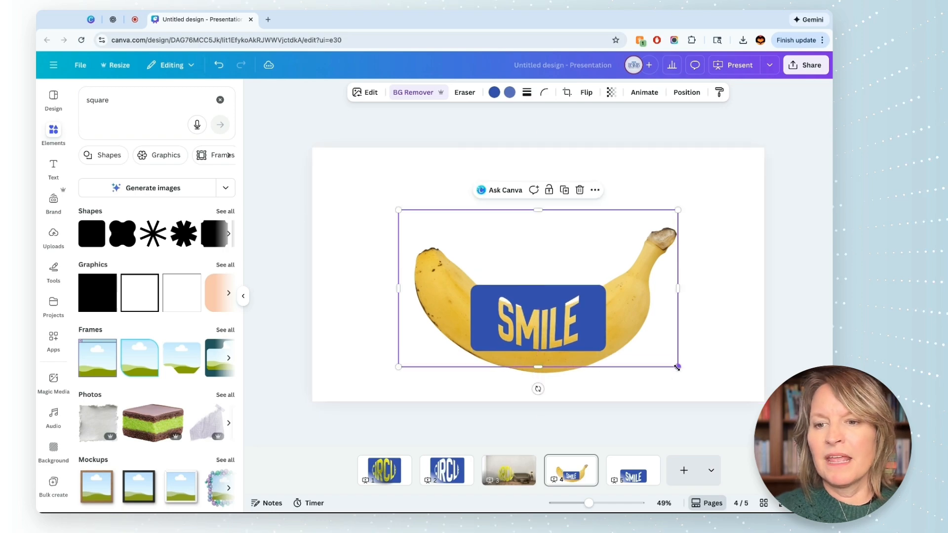
{"action": "left_click_drag", "start_coordinate": [677, 366], "coordinate": [703, 380]}
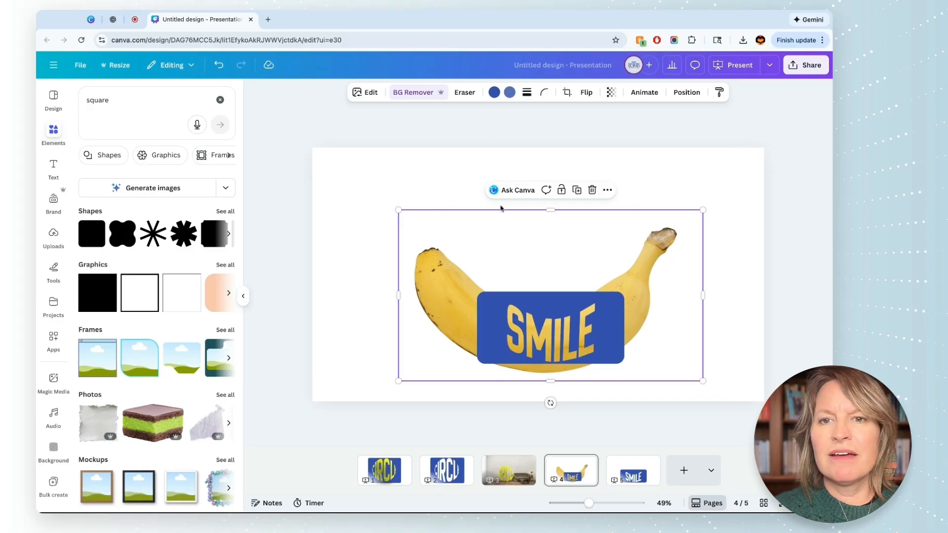
Step: Apply a custom Duotone effect to the SMILE image with both highlights and shadows set to white
{"action": "left_click", "coordinate": [366, 92]}
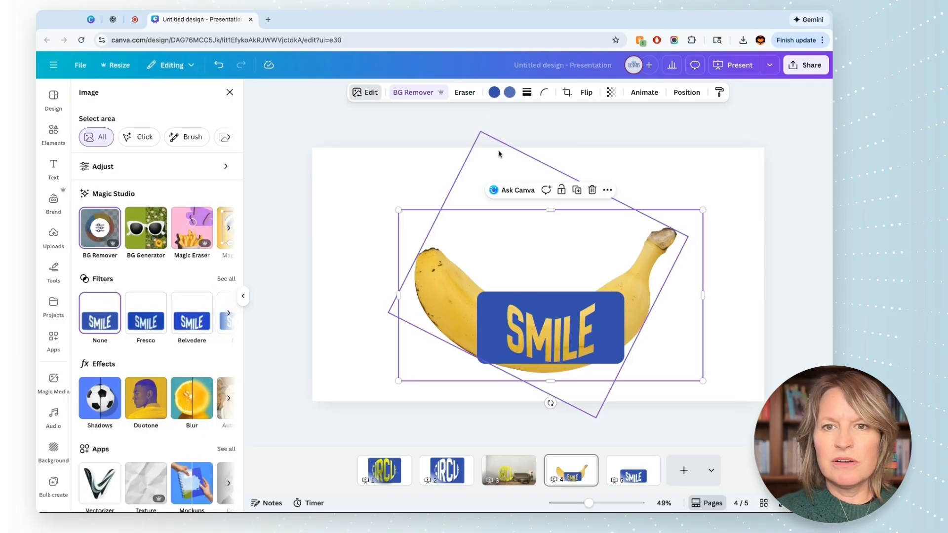
{"action": "left_click", "coordinate": [145, 398]}
{"action": "left_click", "coordinate": [105, 209]}
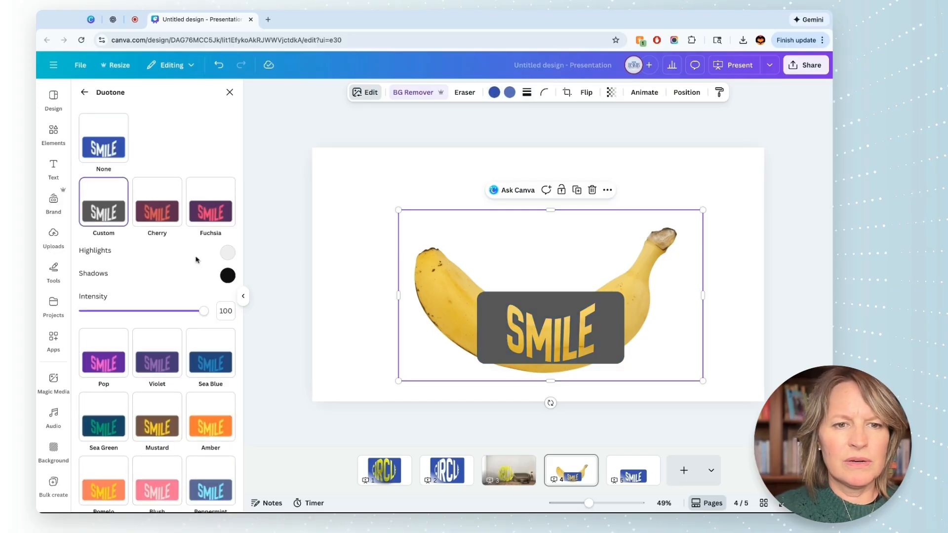
{"action": "left_click", "coordinate": [228, 253]}
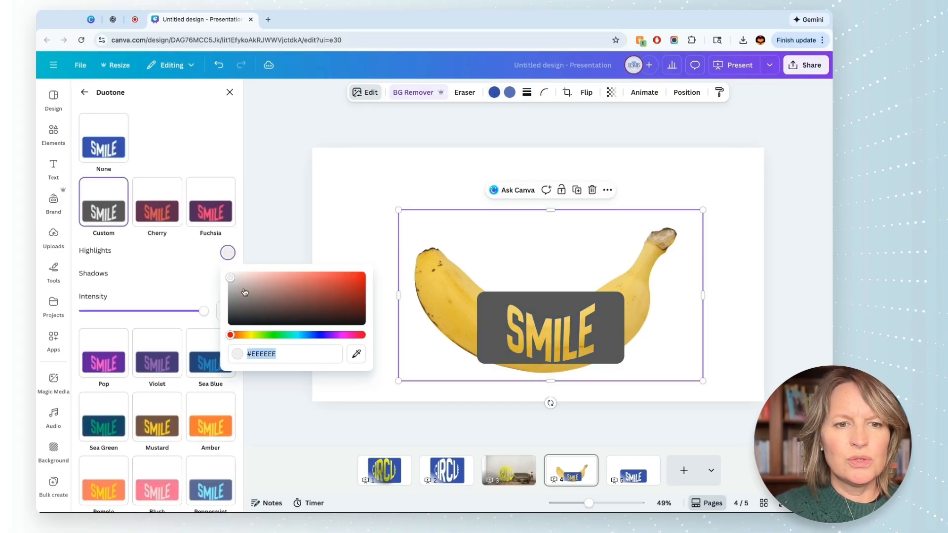
{"action": "type", "text": "#FFFFFF"}
{"action": "left_click", "coordinate": [194, 263]}
{"action": "left_click", "coordinate": [228, 276]}
{"action": "left_click_drag", "start_coordinate": [236, 307], "coordinate": [228, 295]}
{"action": "left_click", "coordinate": [429, 243]}
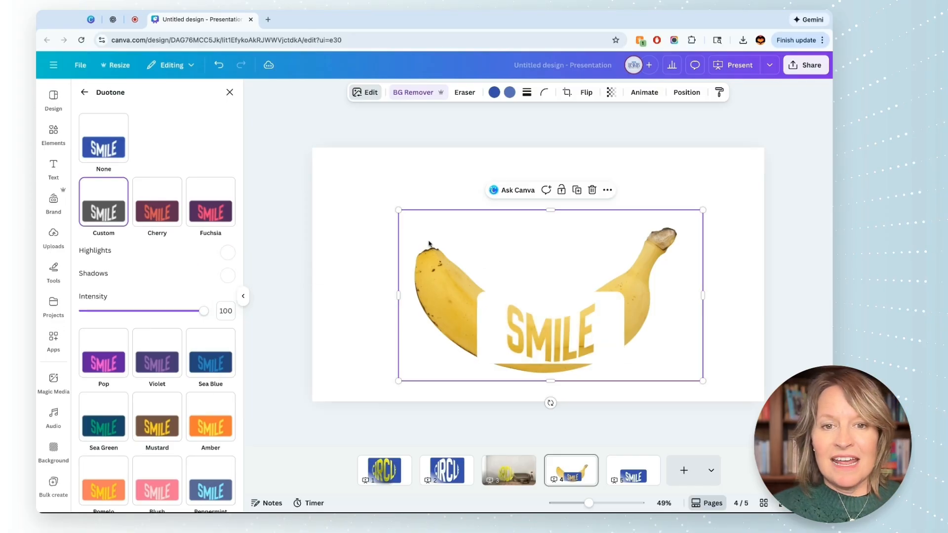
Step: Enlarge the white SMILE cutout and position it so the letters fill the middle of the banana
{"action": "left_click_drag", "start_coordinate": [398, 209], "coordinate": [301, 170]}
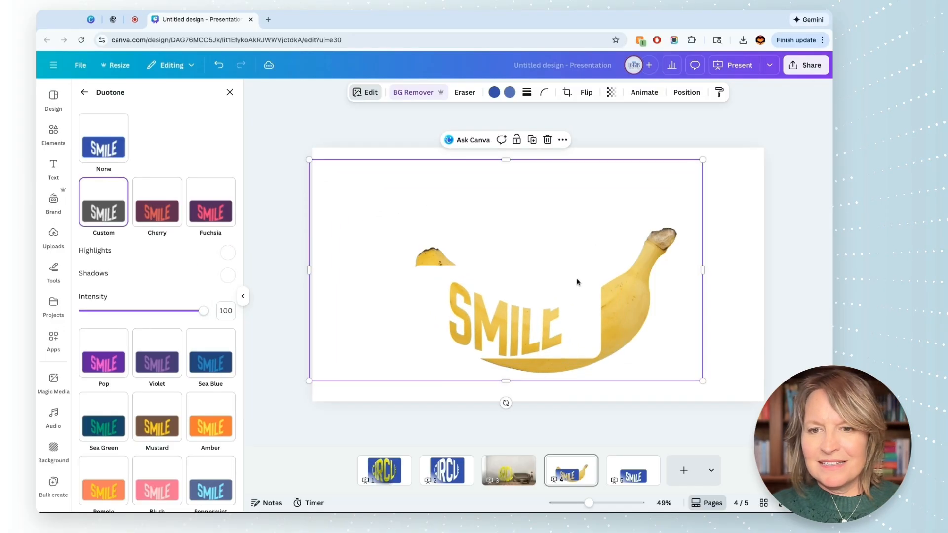
{"action": "left_click_drag", "start_coordinate": [541, 316], "coordinate": [539, 341]}
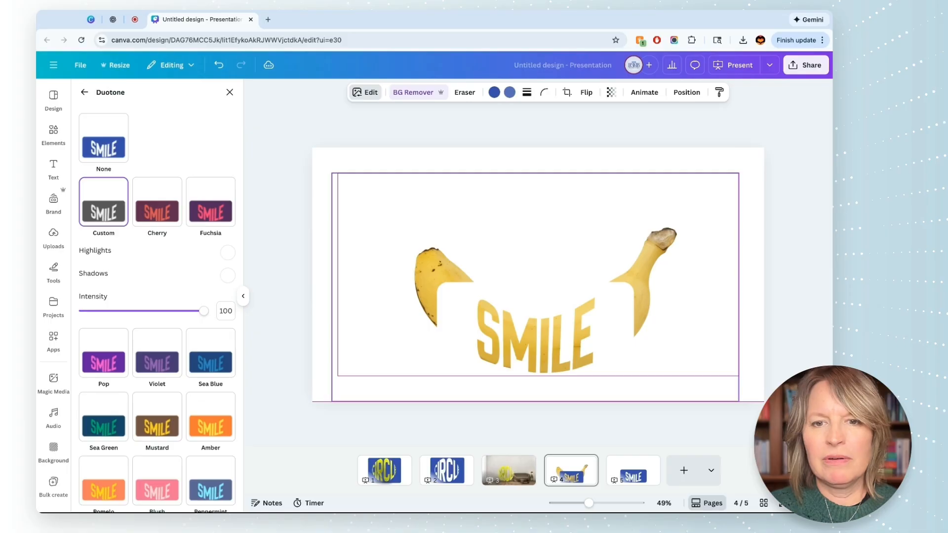
{"action": "left_click_drag", "start_coordinate": [538, 341], "coordinate": [539, 337]}
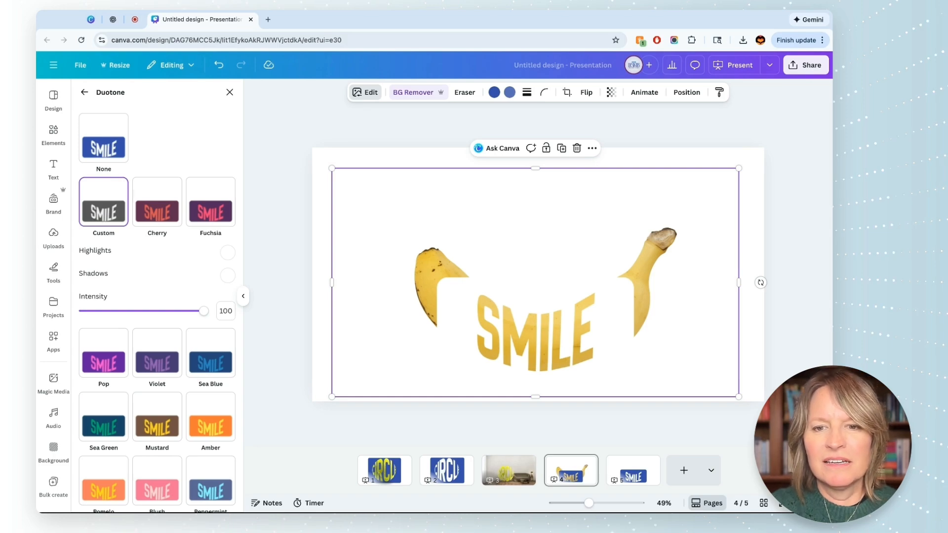
Step: Crop the white SMILE cutout on both sides to the outer edges of the letters S and E and apply the crop
{"action": "double_click", "coordinate": [538, 332]}
{"action": "left_click_drag", "start_coordinate": [332, 169], "coordinate": [476, 169]}
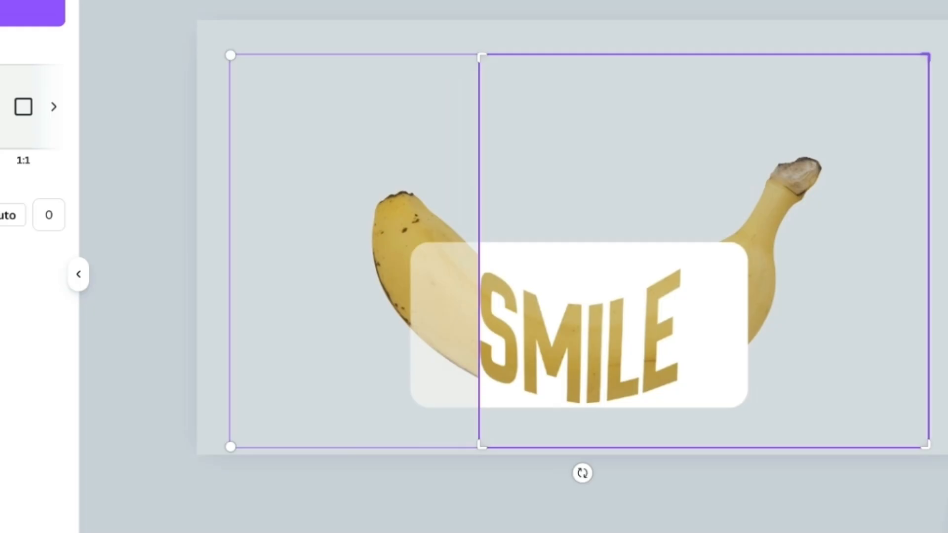
{"action": "left_click_drag", "start_coordinate": [927, 56], "coordinate": [678, 56]}
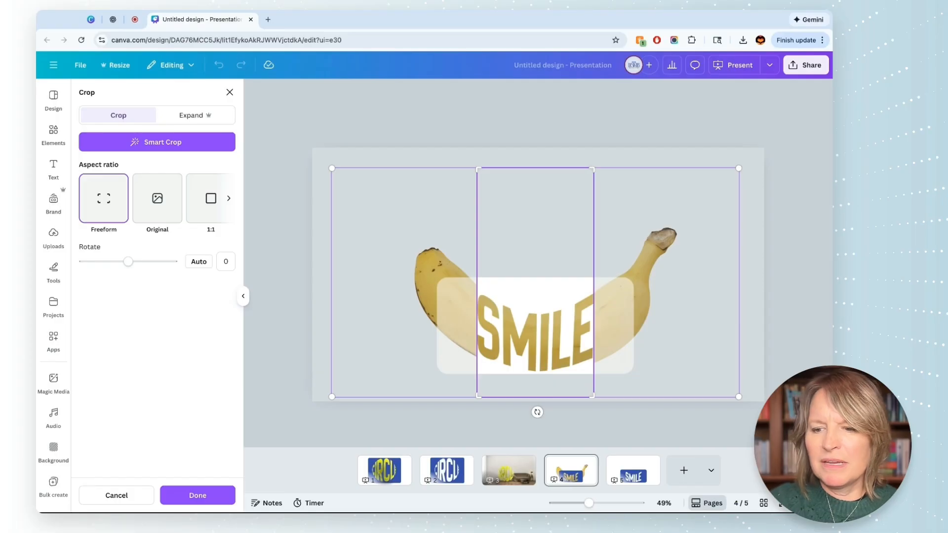
{"action": "left_click", "coordinate": [796, 257]}
{"action": "left_click", "coordinate": [796, 256]}
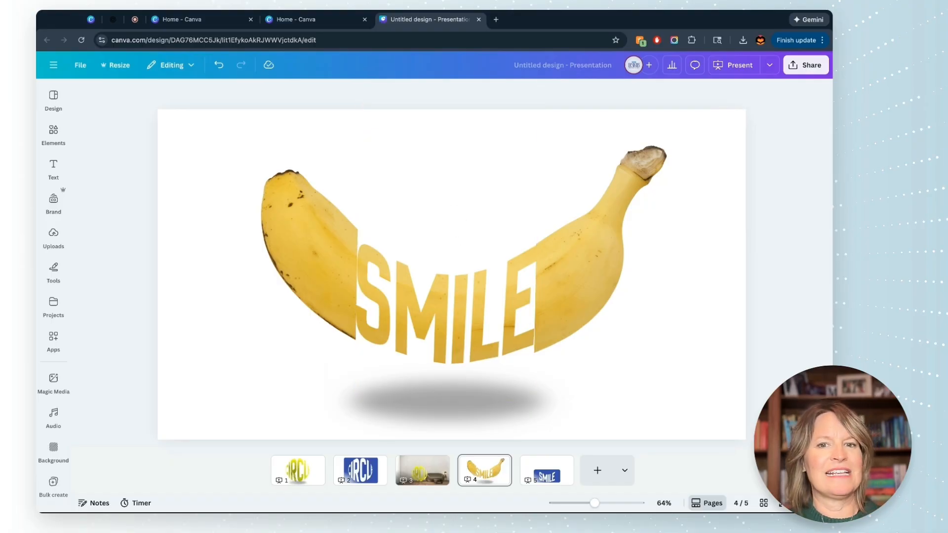
Step: Set the background of page 4 to the light purple default solid color
{"action": "left_click", "coordinate": [730, 161]}
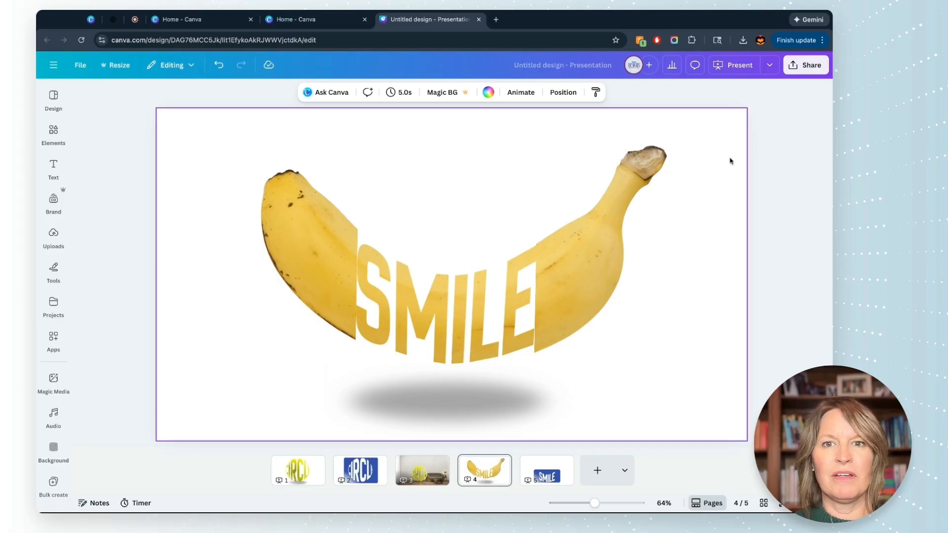
{"action": "left_click", "coordinate": [488, 92]}
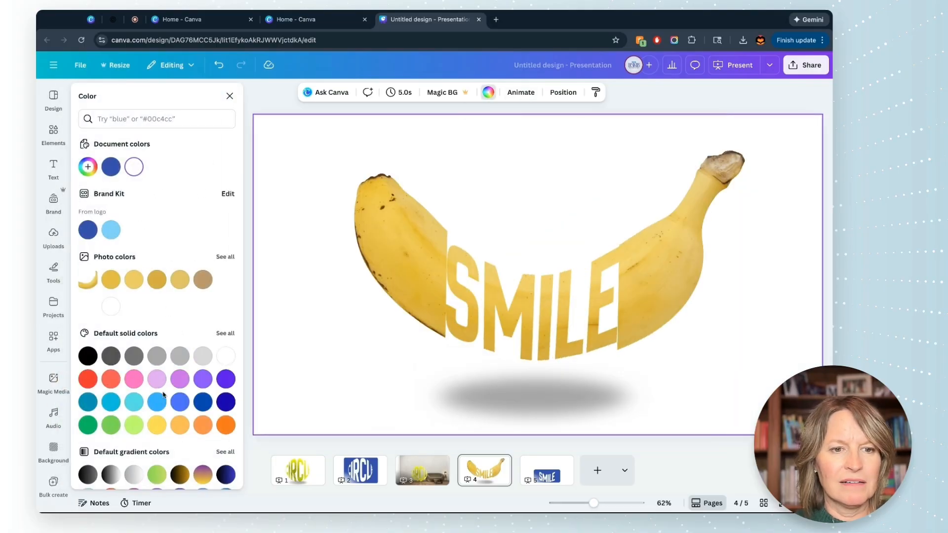
{"action": "left_click", "coordinate": [180, 378]}
{"action": "left_click", "coordinate": [742, 98]}
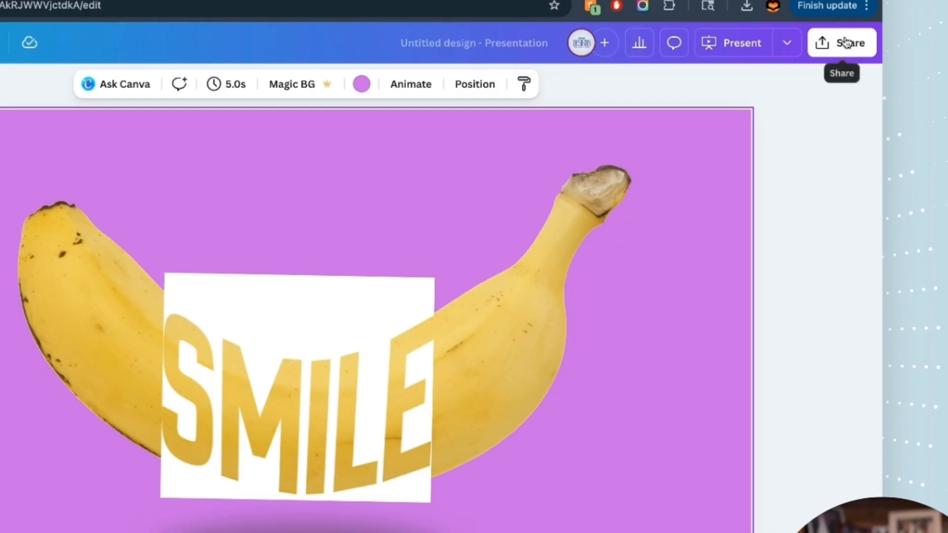
Step: Download page 4 as a PNG at size 1 with a transparent background
{"action": "left_click", "coordinate": [809, 65]}
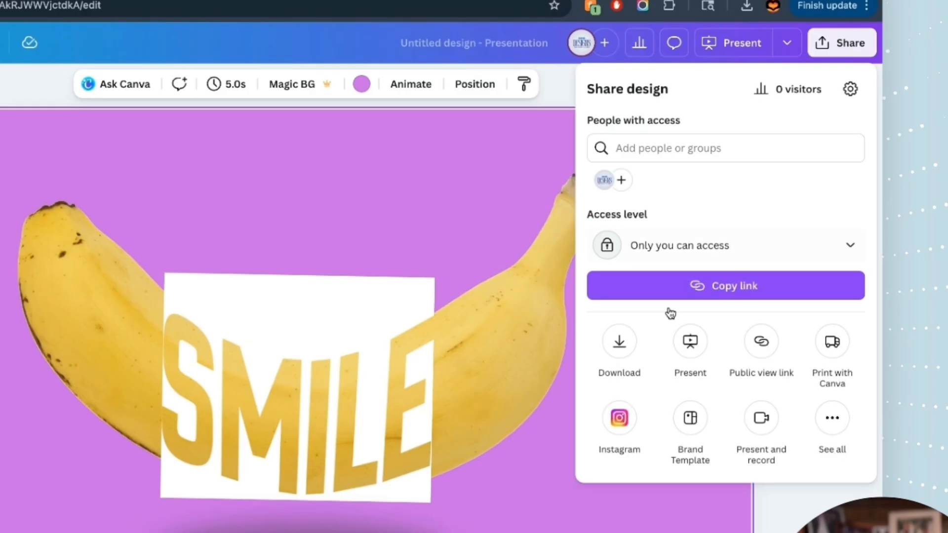
{"action": "left_click", "coordinate": [619, 342]}
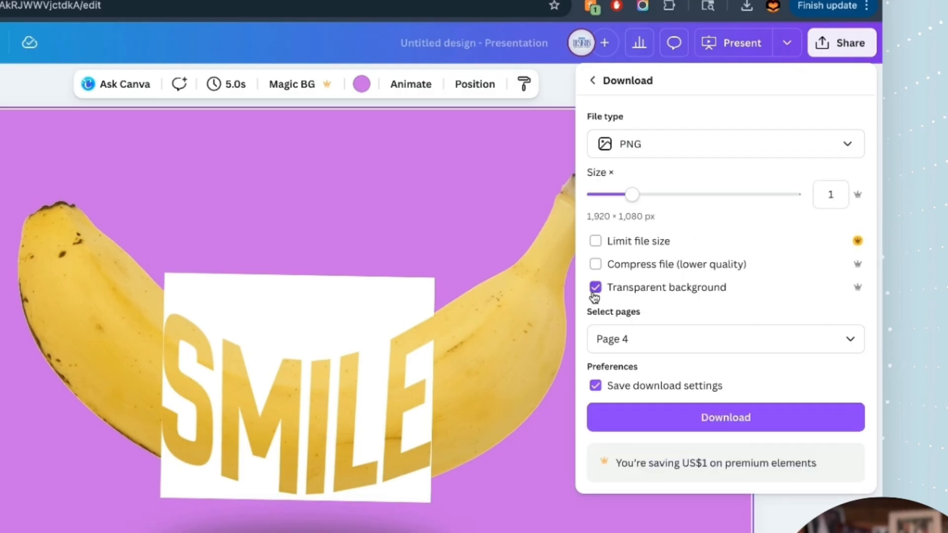
{"action": "left_click", "coordinate": [668, 421]}
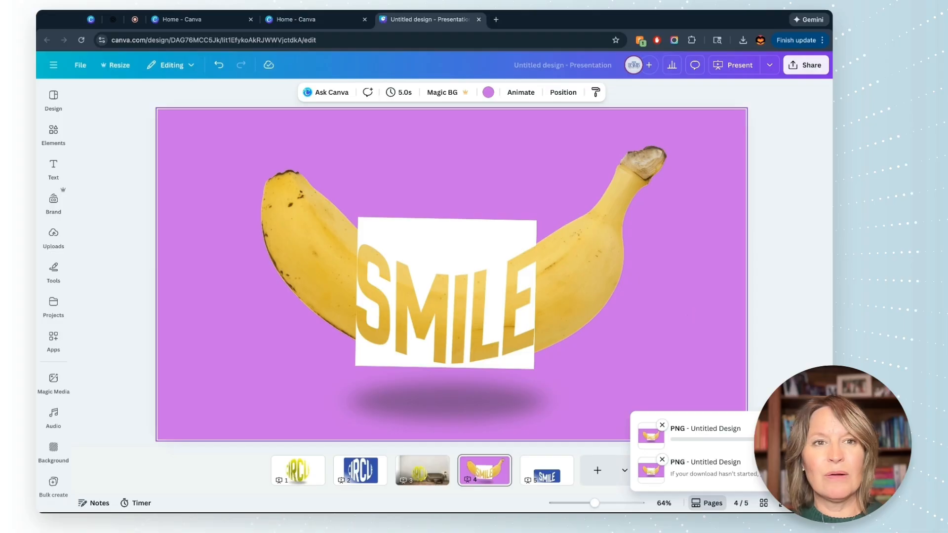
Step: Add a blank page 6 after the last page and place the downloaded banana PNG on it
{"action": "left_click", "coordinate": [597, 470]}
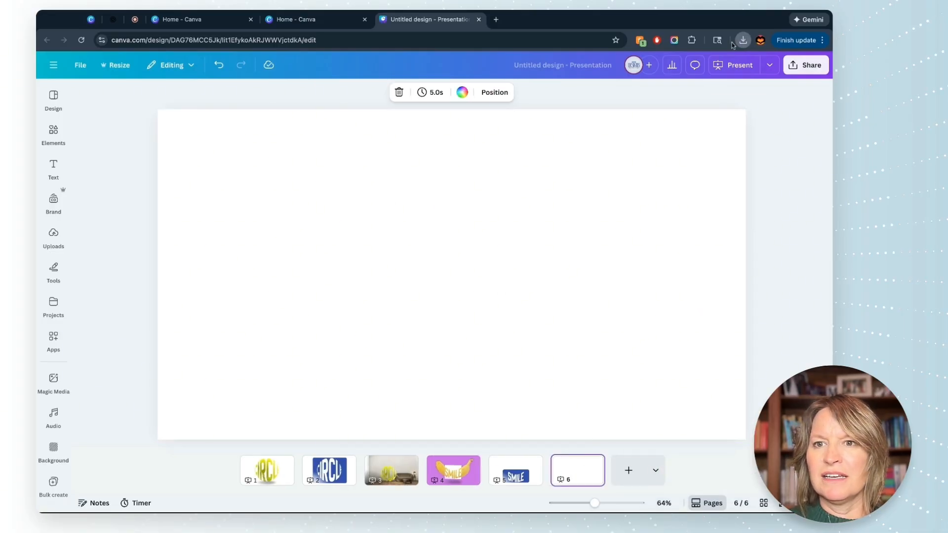
{"action": "left_click_drag", "start_coordinate": [713, 52], "coordinate": [576, 149]}
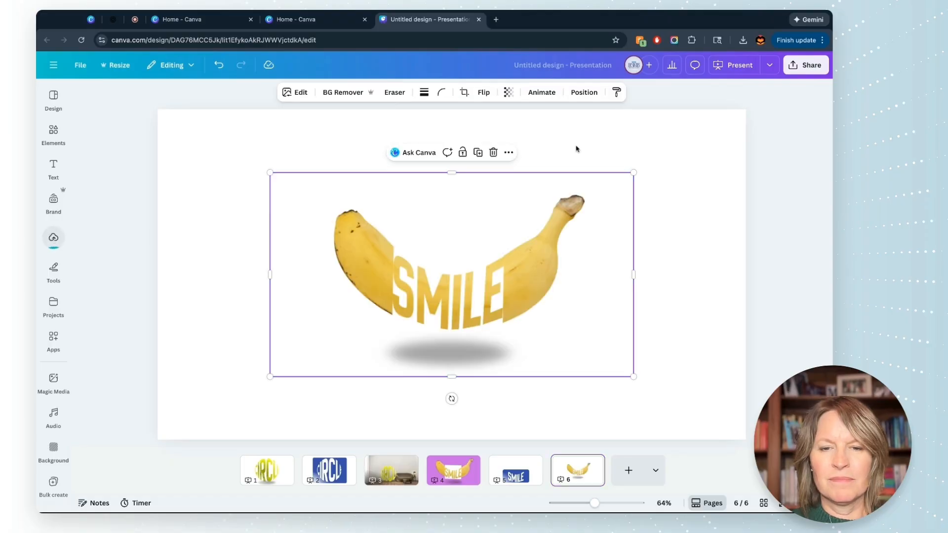
Step: Set the background of page 6 to the light lime green default solid color
{"action": "left_click", "coordinate": [670, 395]}
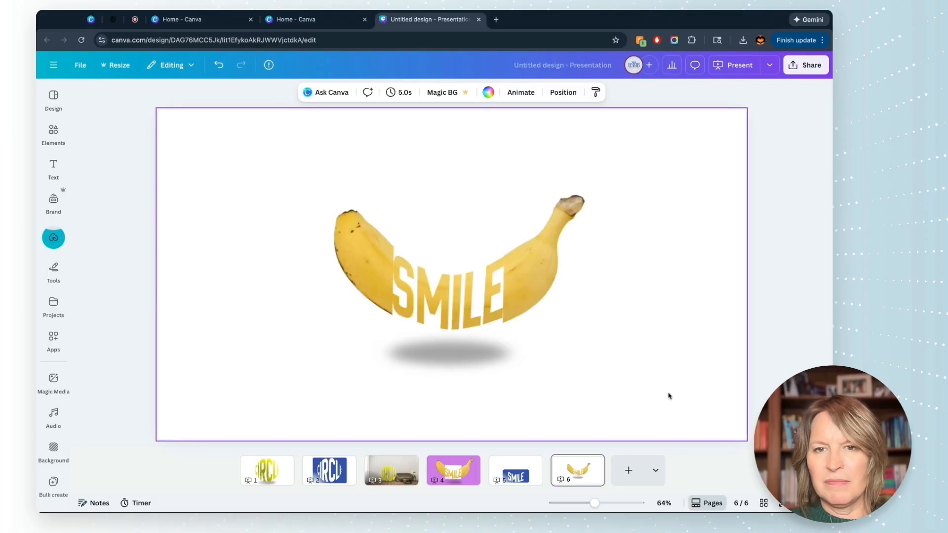
{"action": "left_click", "coordinate": [493, 92]}
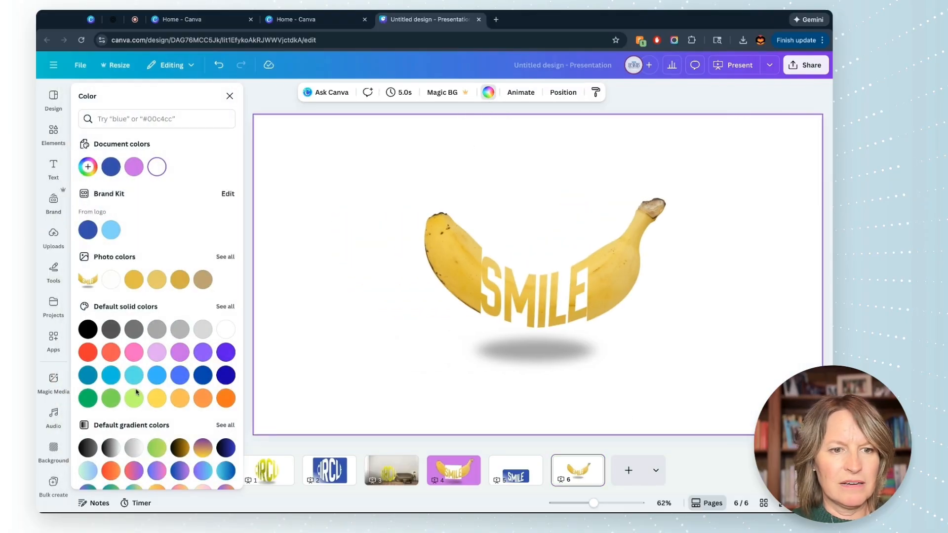
{"action": "left_click", "coordinate": [137, 400]}
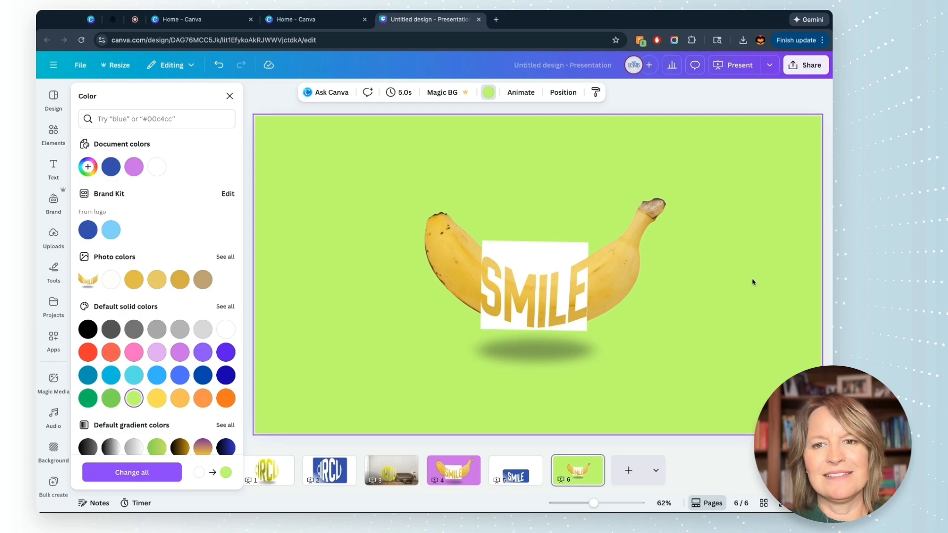
Step: Remove the banana image's background with BG Remover and enlarge the image to nearly fill page 6
{"action": "left_click", "coordinate": [618, 274]}
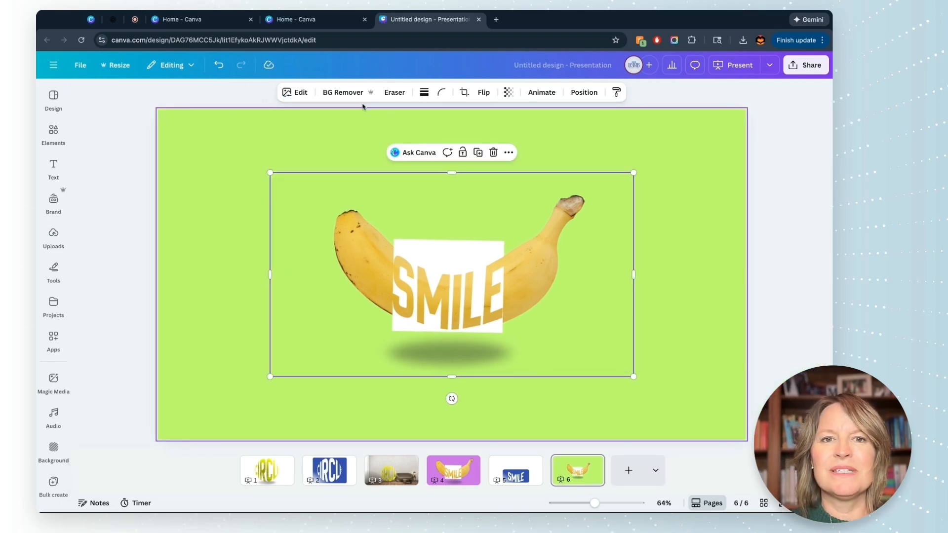
{"action": "left_click", "coordinate": [348, 95]}
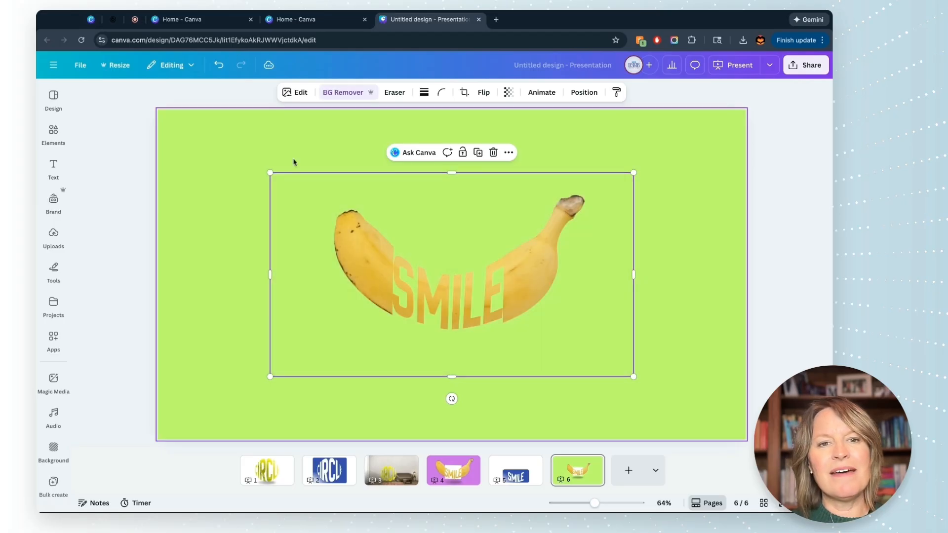
{"action": "left_click_drag", "start_coordinate": [270, 172], "coordinate": [179, 121]}
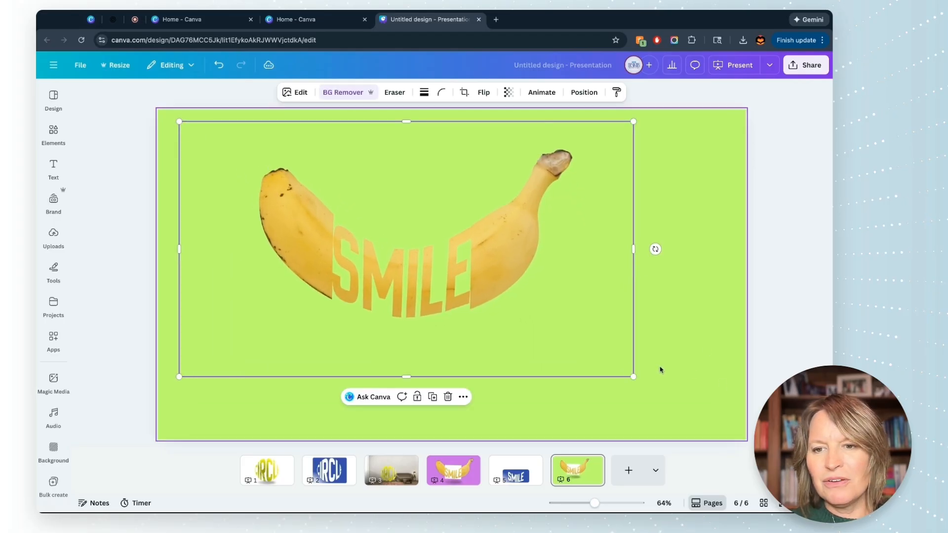
{"action": "left_click_drag", "start_coordinate": [634, 376], "coordinate": [746, 439]}
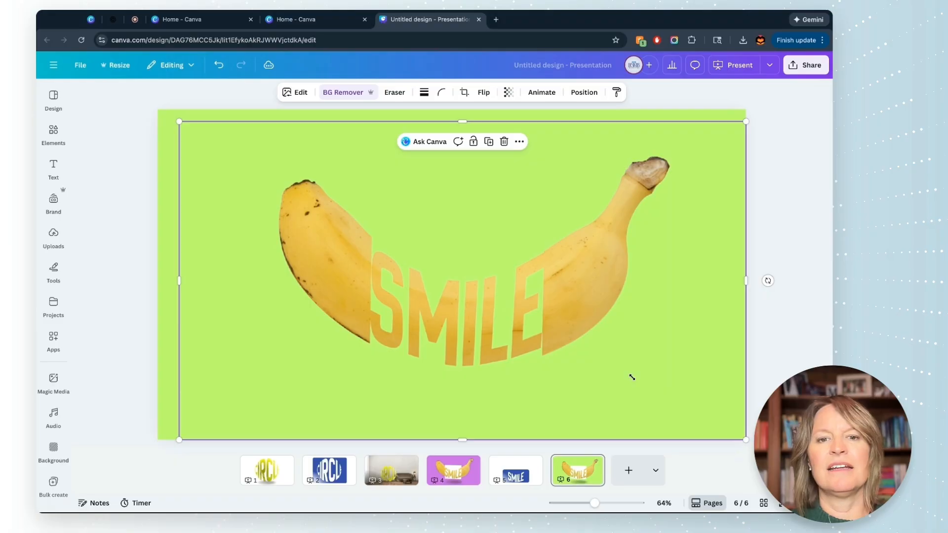